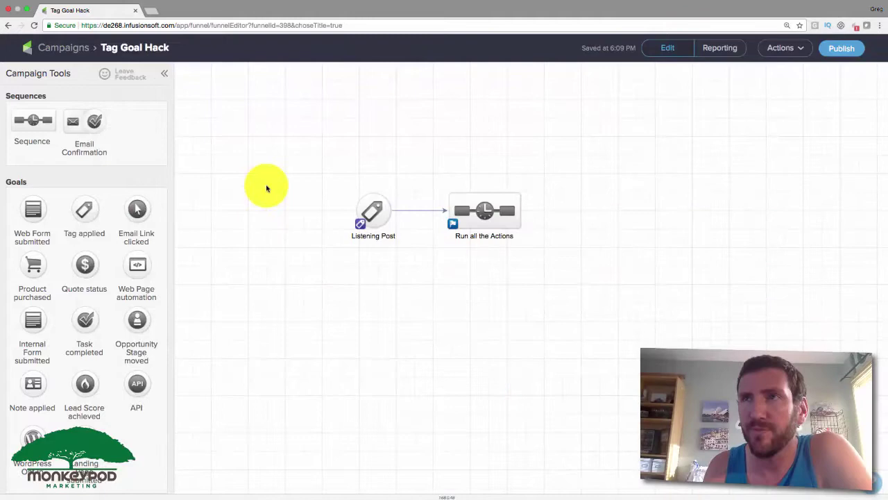
Switch the Run all the Actions sequence from Draft to Ready and return to the Tag Goal Hack canvas
left_click_drag(328, 177, 421, 252)
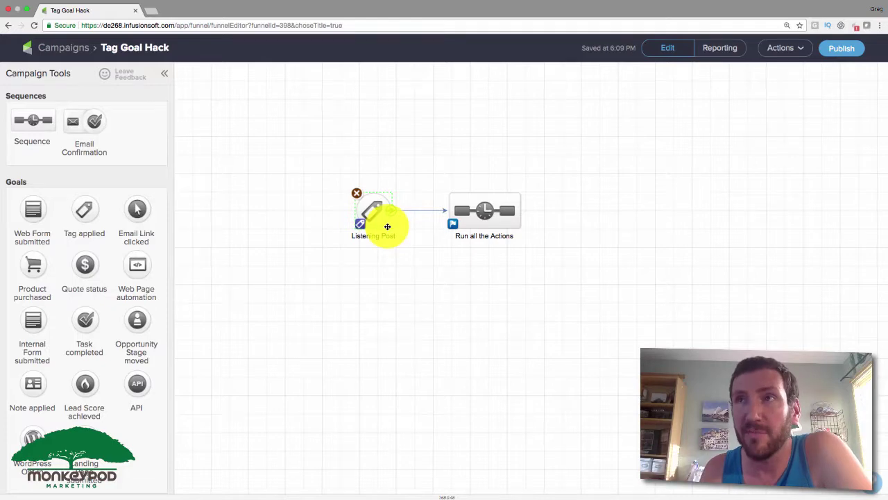
left_click_drag(437, 185, 569, 274)
double_click(494, 218)
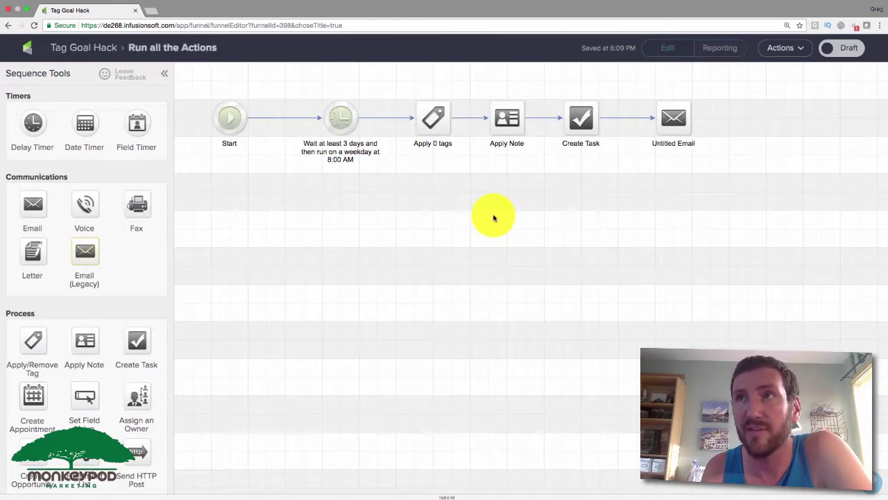
left_click(839, 50)
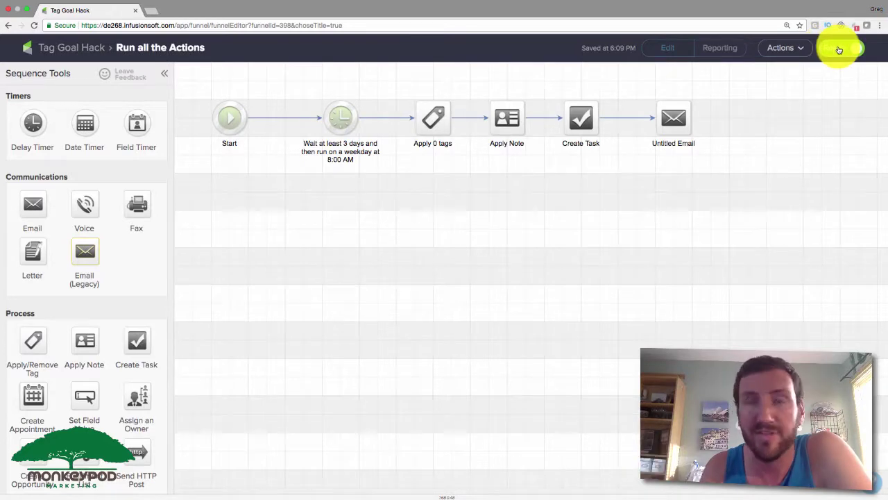
left_click(89, 48)
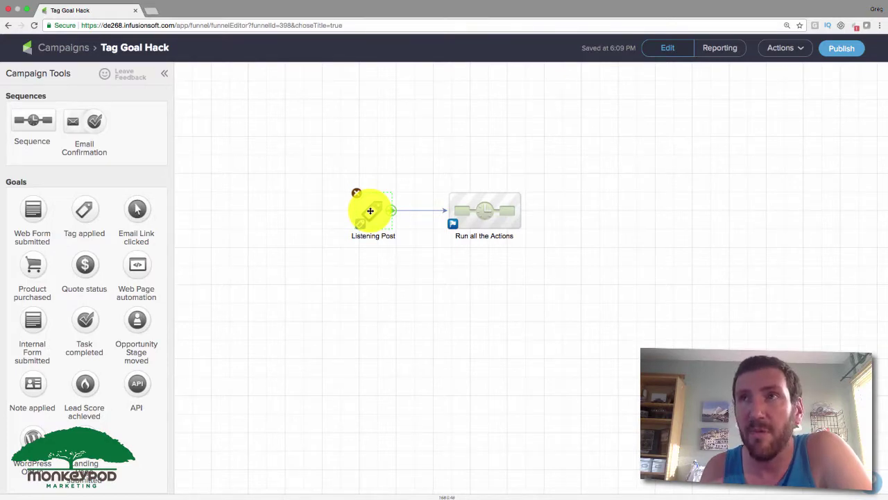
double_click(370, 210)
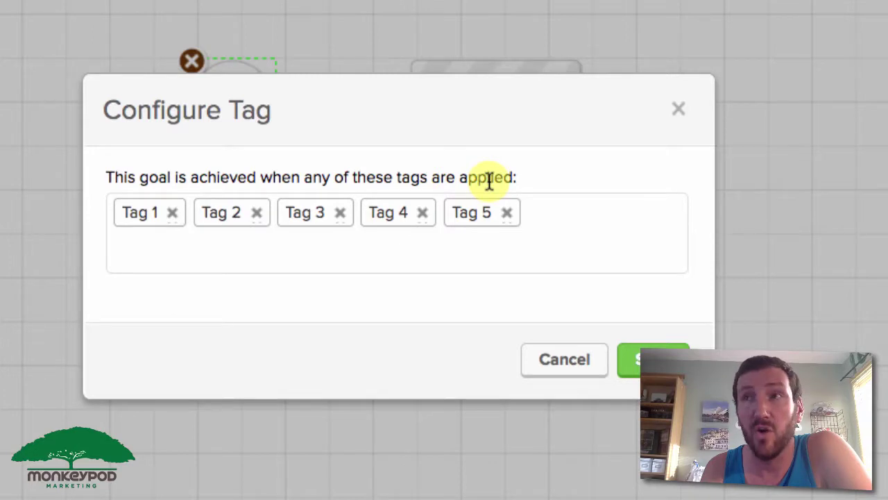
left_click(679, 110)
left_click(320, 240)
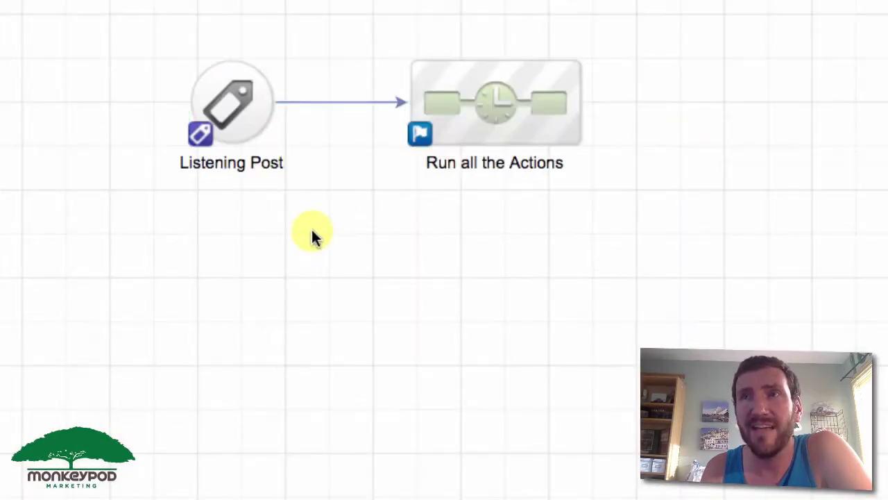
mouse_move(199, 141)
left_click_drag(140, 32, 315, 217)
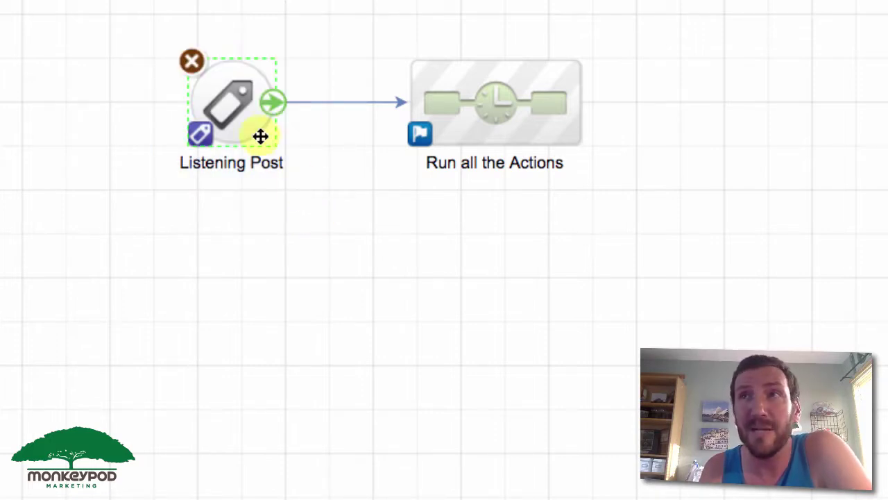
double_click(238, 109)
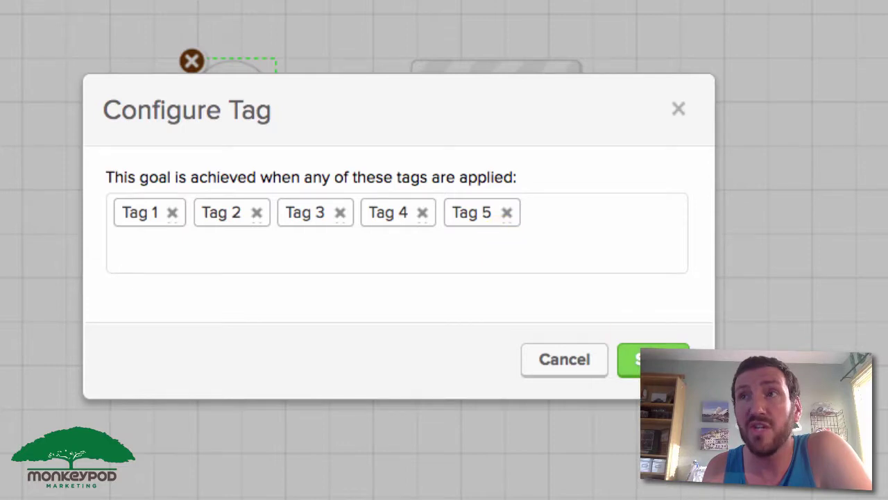
left_click(655, 360)
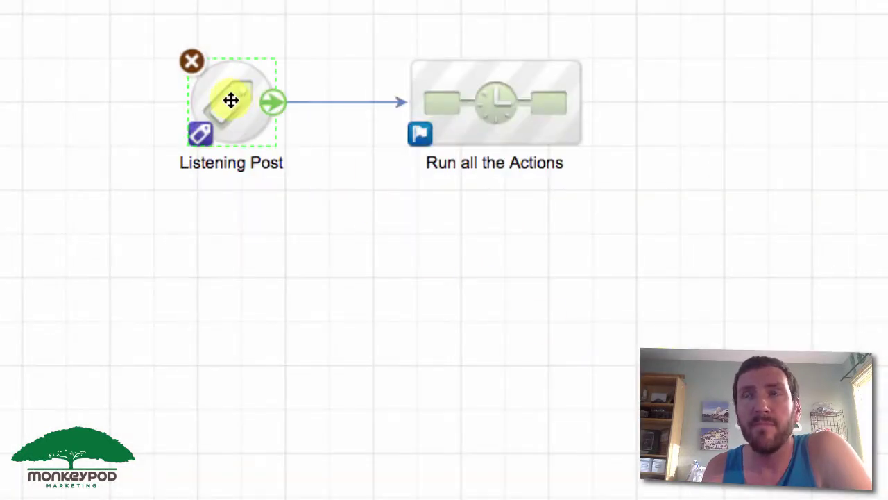
left_click(504, 121)
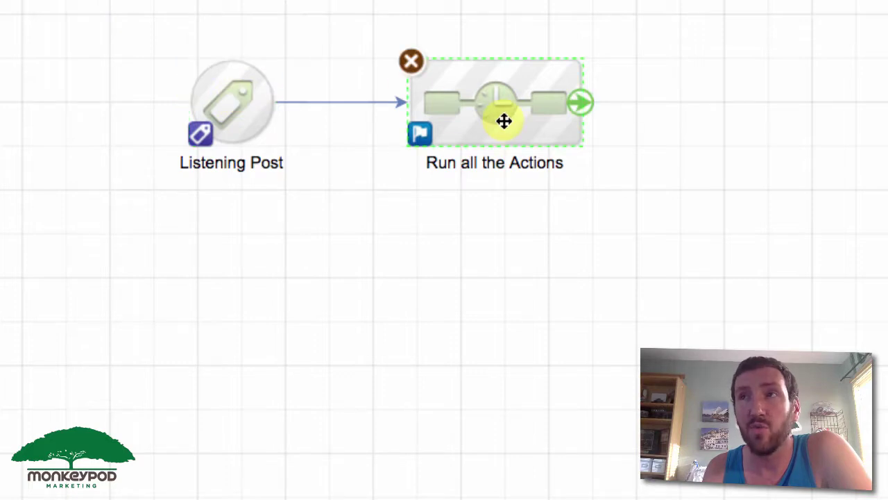
double_click(254, 101)
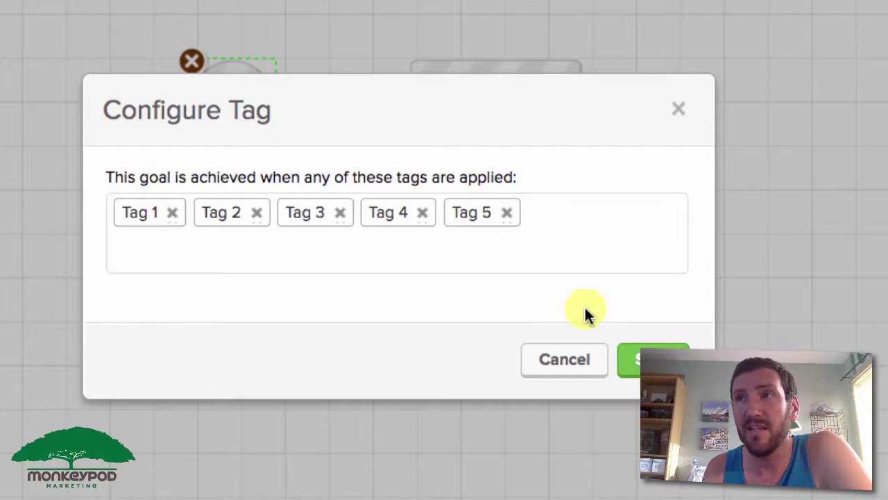
left_click(633, 351)
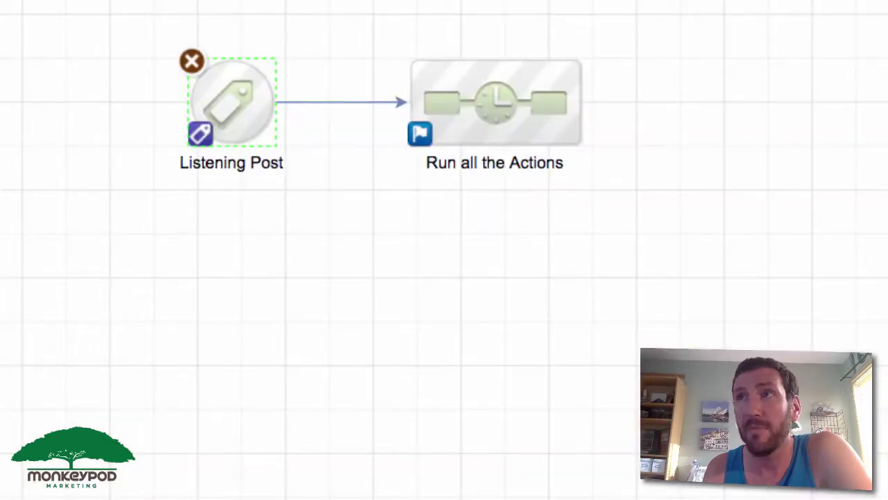
left_click(453, 360)
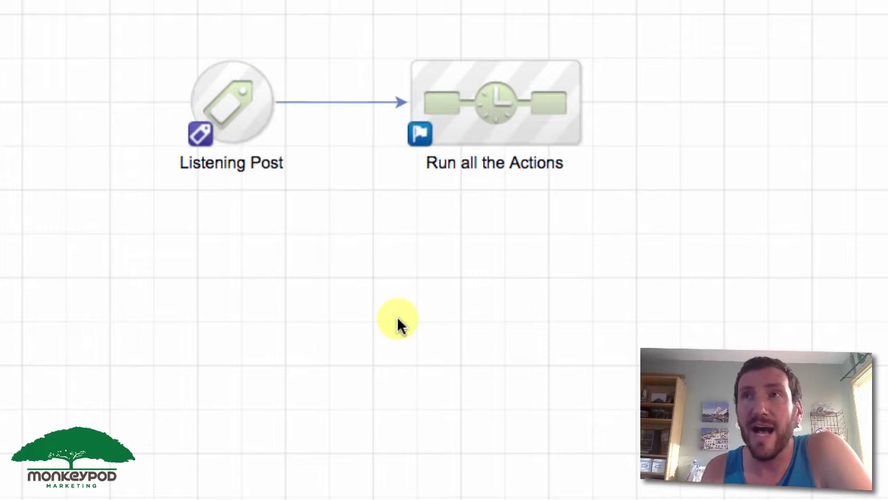
double_click(234, 109)
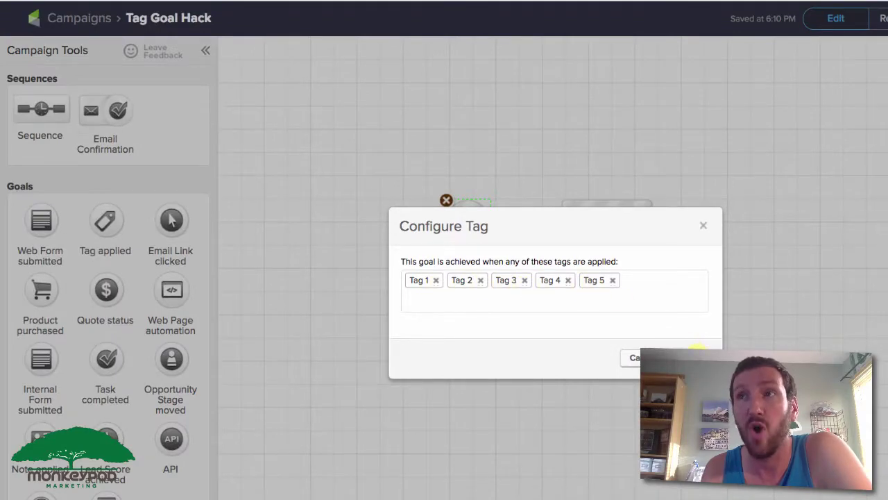
Add a new sequence below Run all the Actions and name it Empty
left_click(697, 351)
left_click_drag(466, 220, 415, 222)
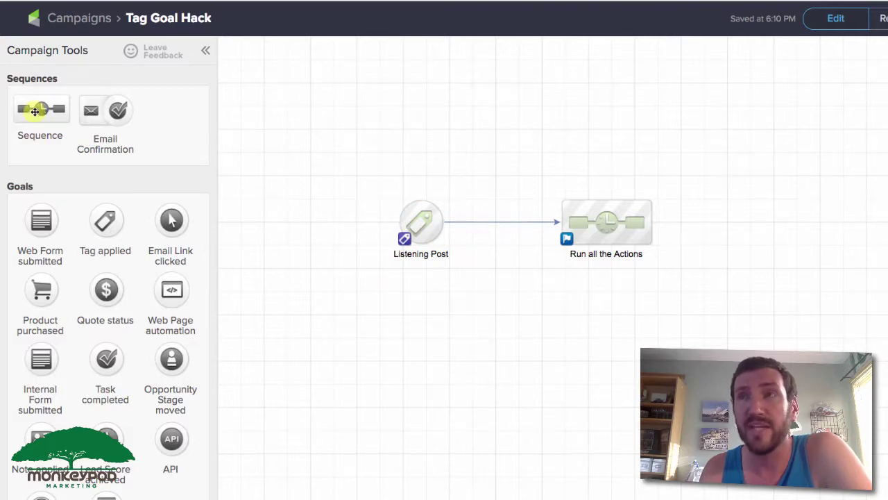
left_click_drag(35, 111, 575, 289)
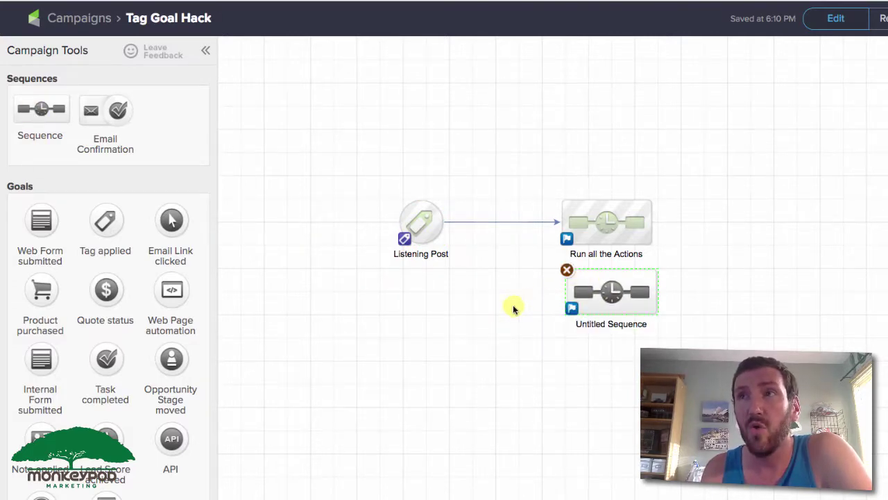
left_click(585, 324)
type("Emp")
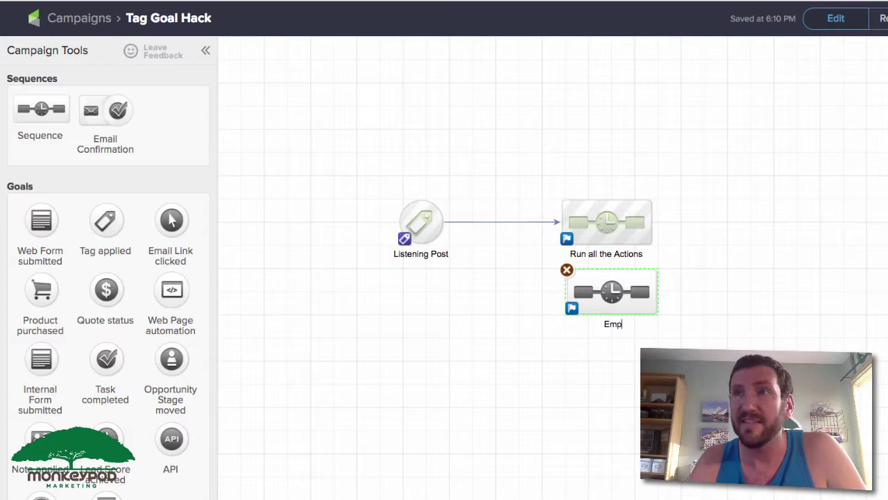
type("ty")
Connect the Listening Post goal to the Empty sequence, creating the decision diamond
double_click(612, 299)
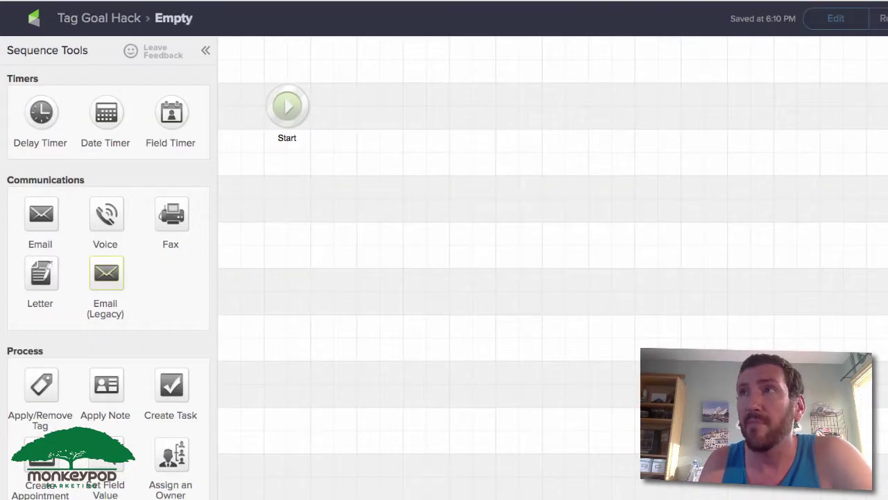
left_click(103, 18)
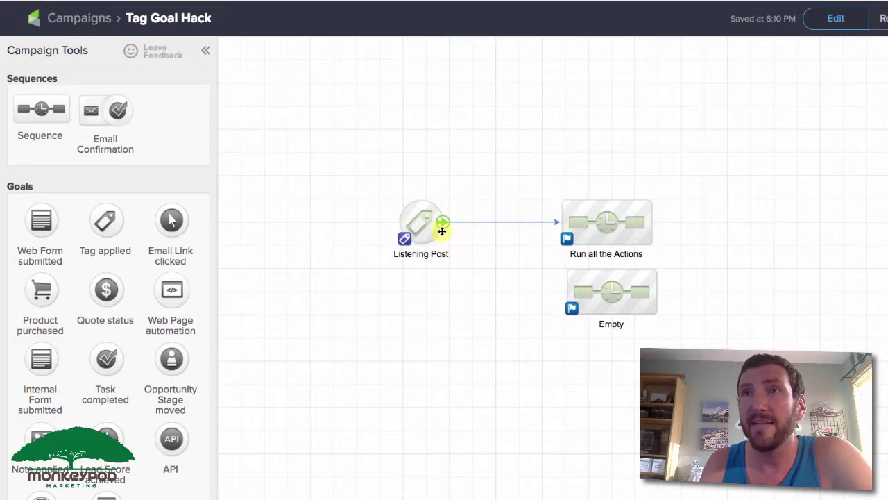
left_click_drag(443, 233, 585, 282)
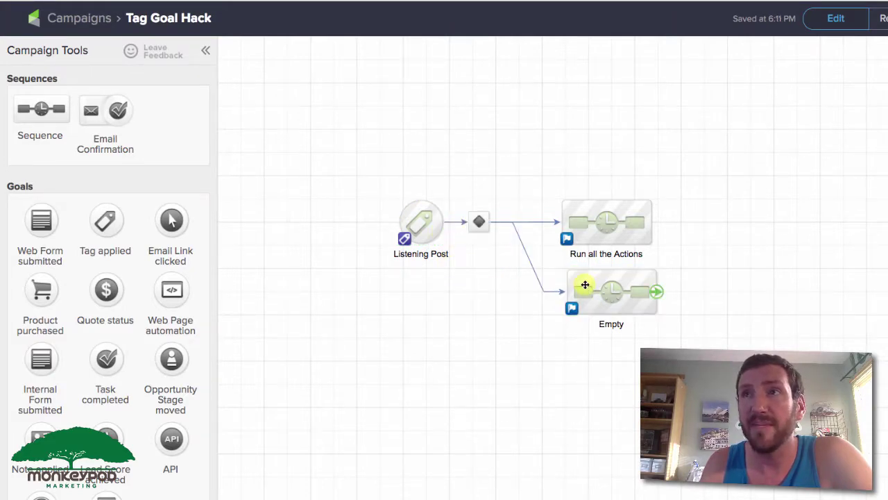
left_click_drag(417, 232, 385, 231)
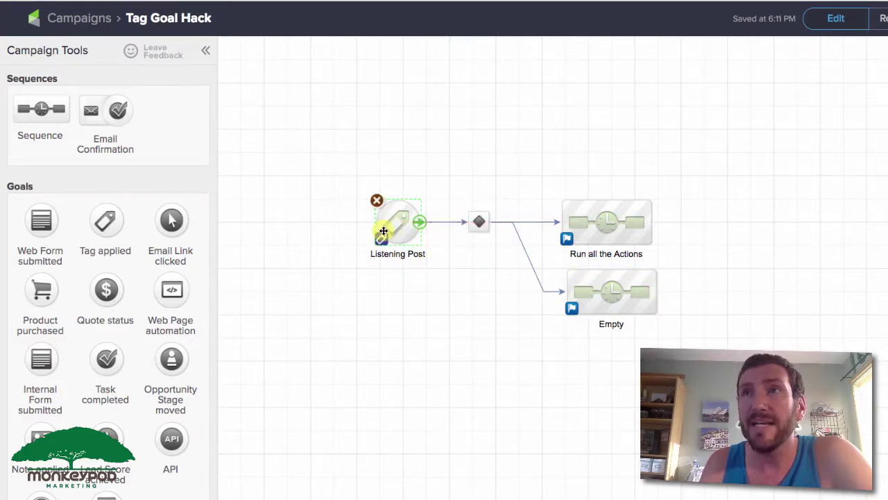
left_click(610, 291)
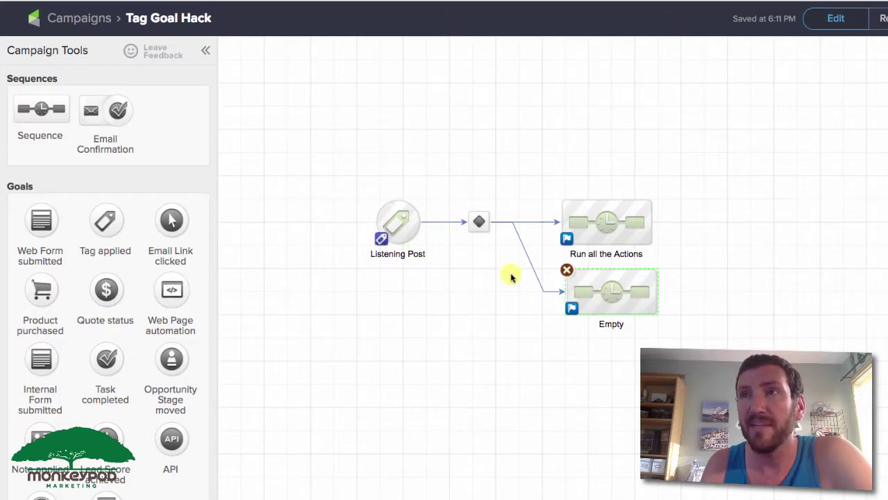
left_click(479, 243)
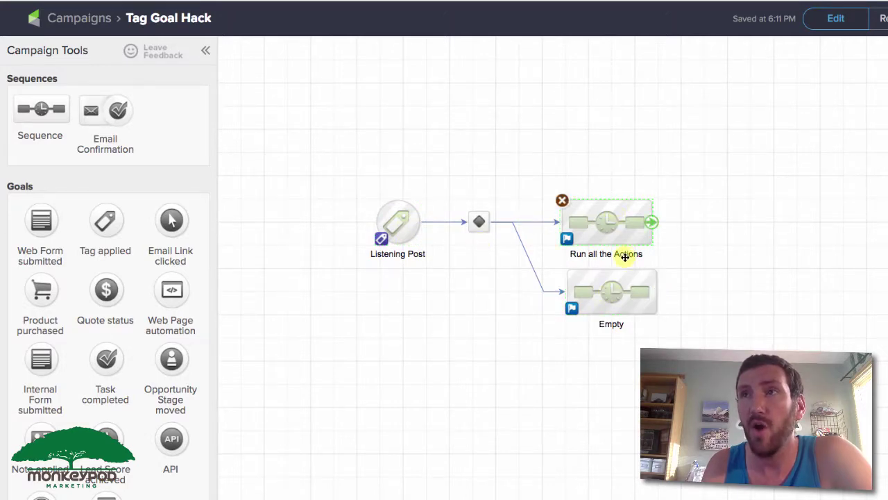
Add a Run all the Actions routing rule with the condition Contact's Tags contains
double_click(479, 227)
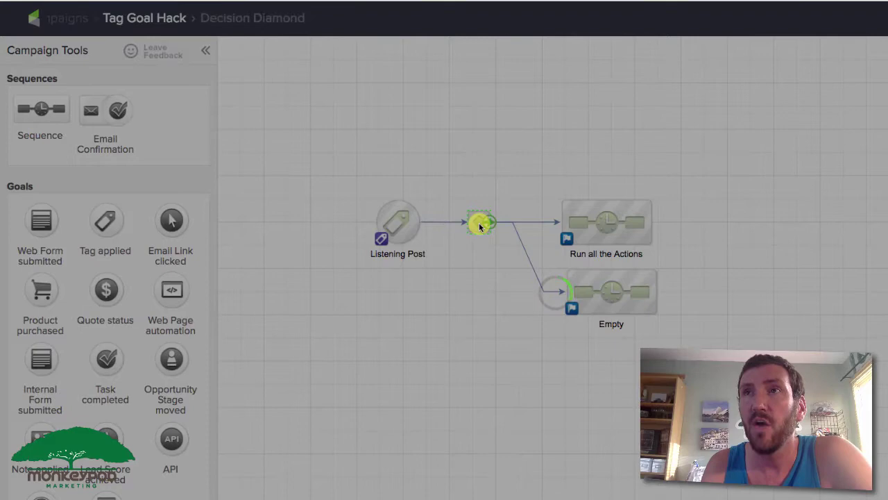
left_click(541, 200)
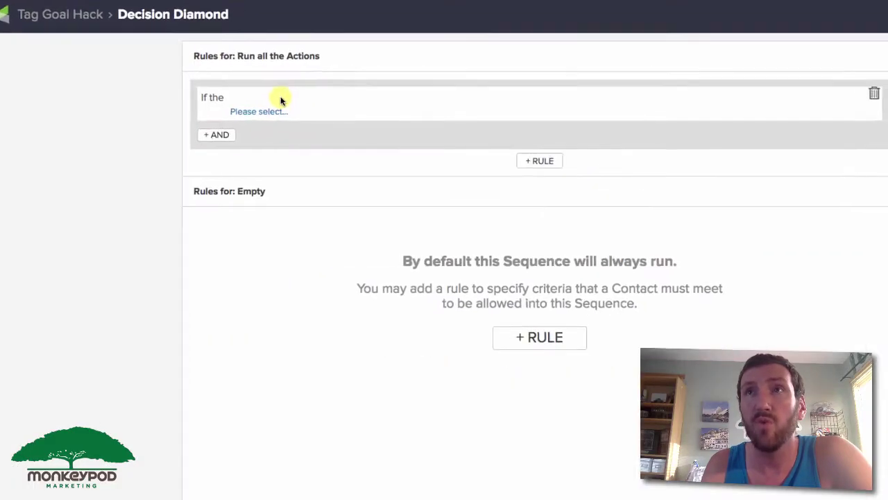
left_click(264, 111)
left_click(303, 128)
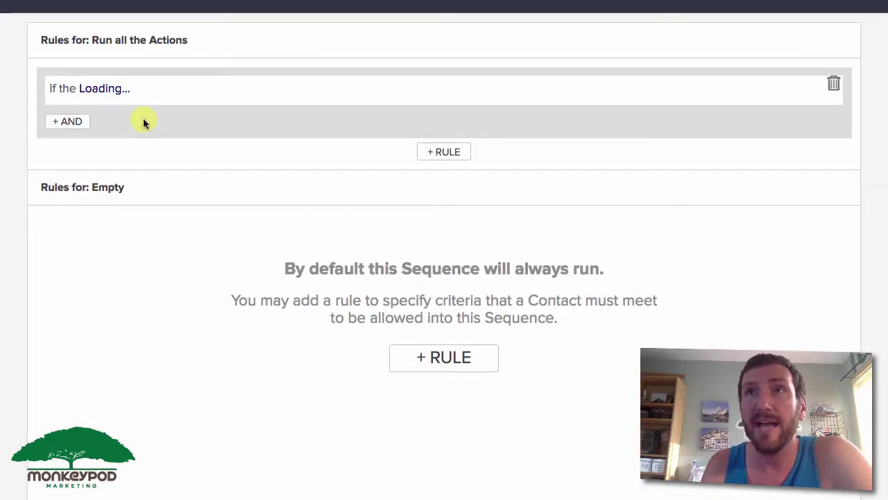
left_click(163, 104)
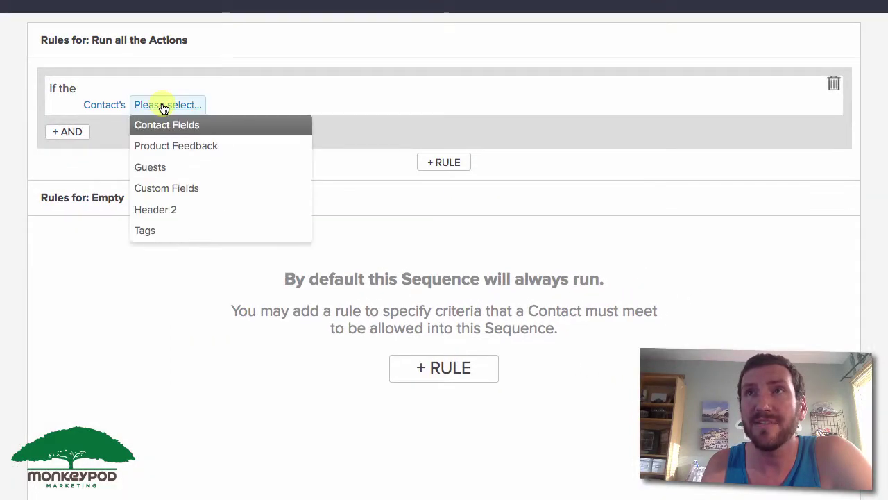
left_click(167, 229)
left_click(206, 105)
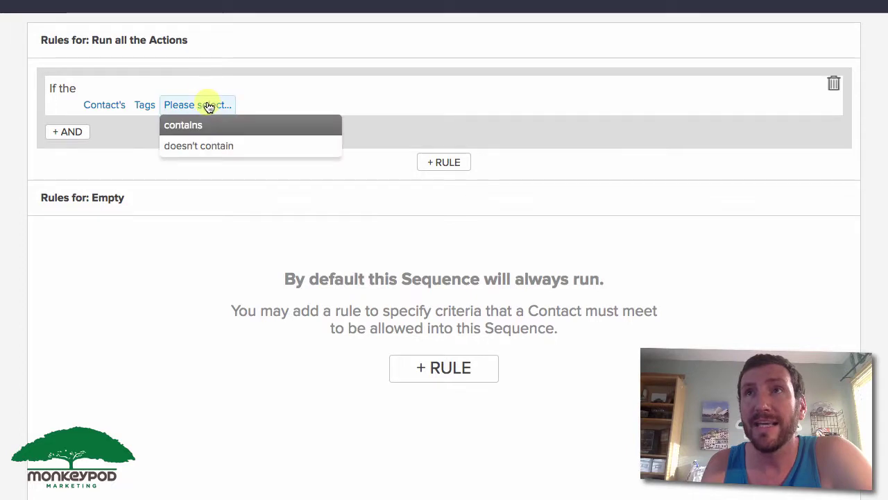
left_click(217, 123)
Require Tag 1, Tag 2 and Tag 3, joined by and, in the rule
left_click(242, 101)
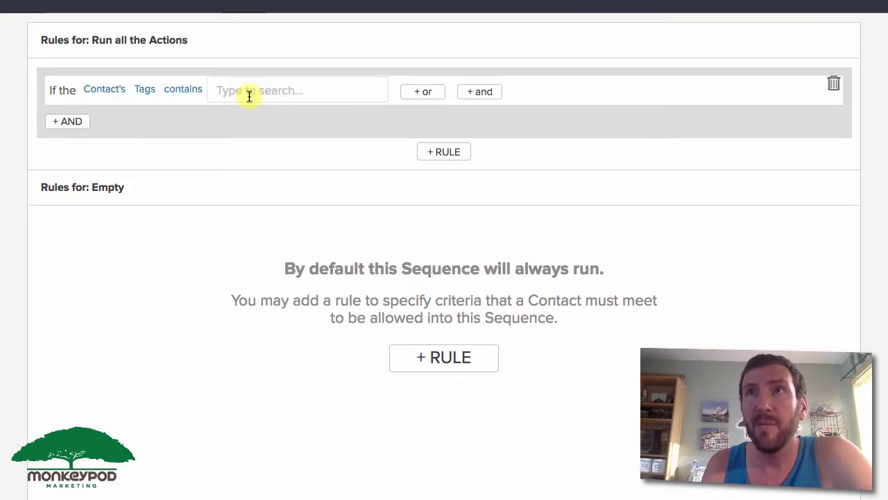
type("Tag")
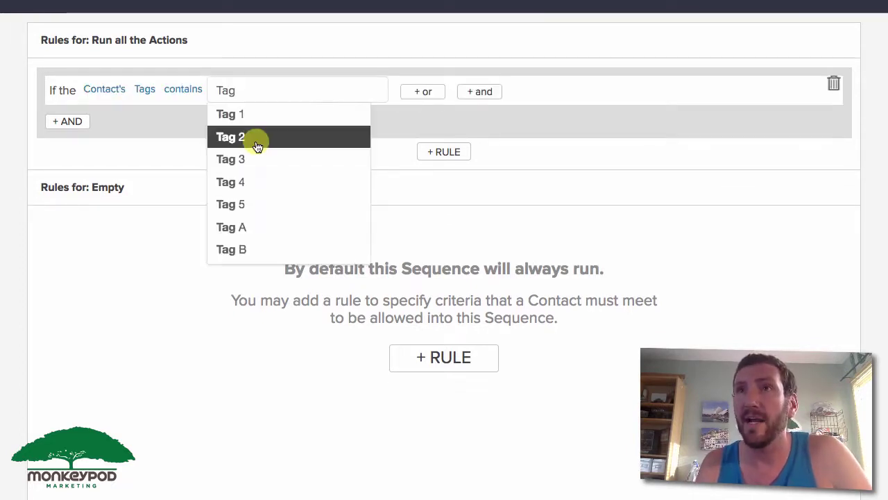
left_click(249, 118)
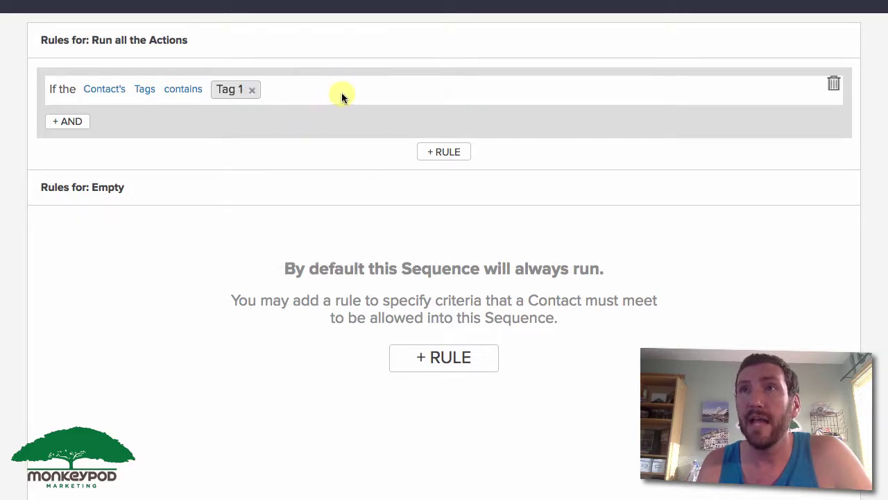
left_click(349, 92)
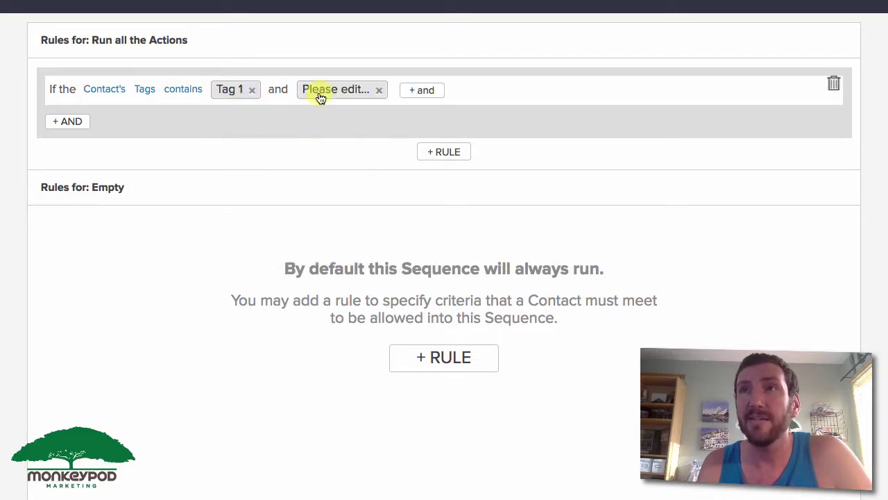
left_click(320, 92)
type("Tag")
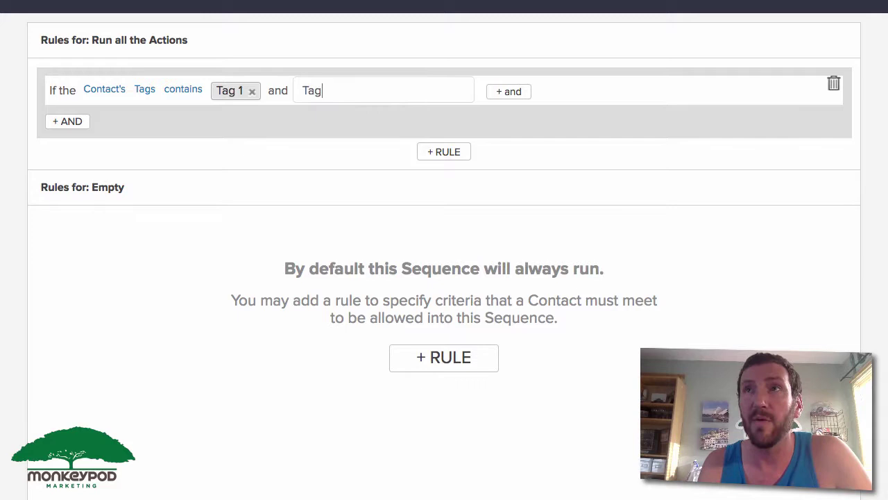
left_click(329, 137)
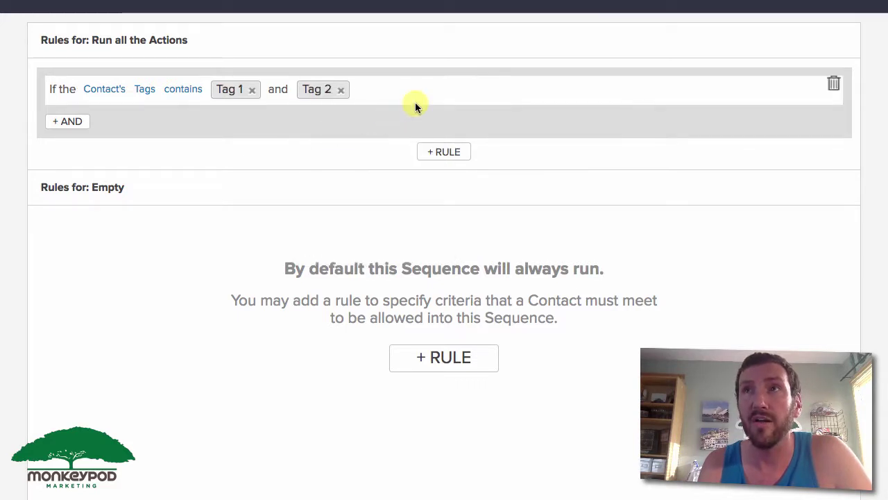
left_click(379, 89)
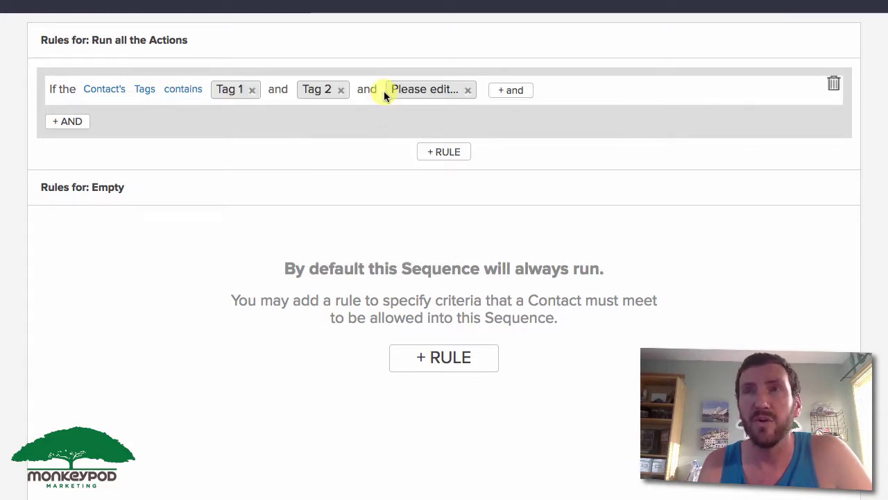
left_click(396, 96)
type("Tag")
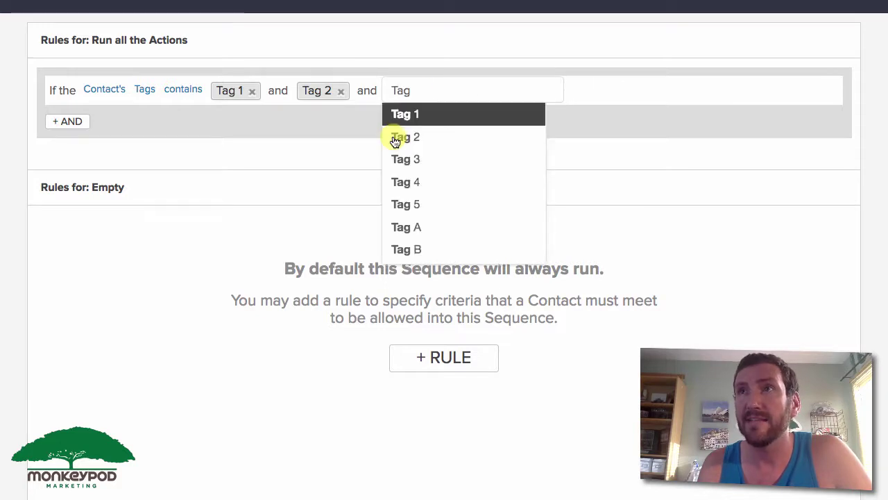
left_click(424, 158)
Add Tag 4 and Tag 5 to the rule and remove the Empty sequence's rule
left_click(469, 89)
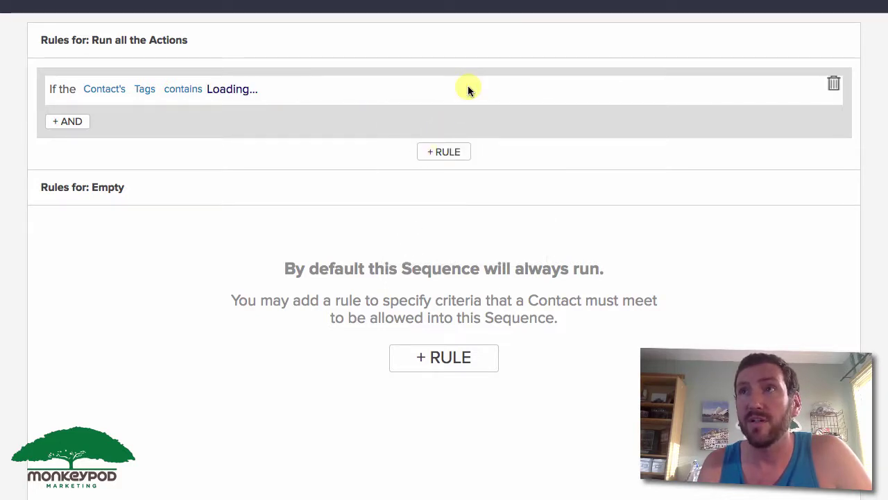
left_click(487, 91)
type("Ta")
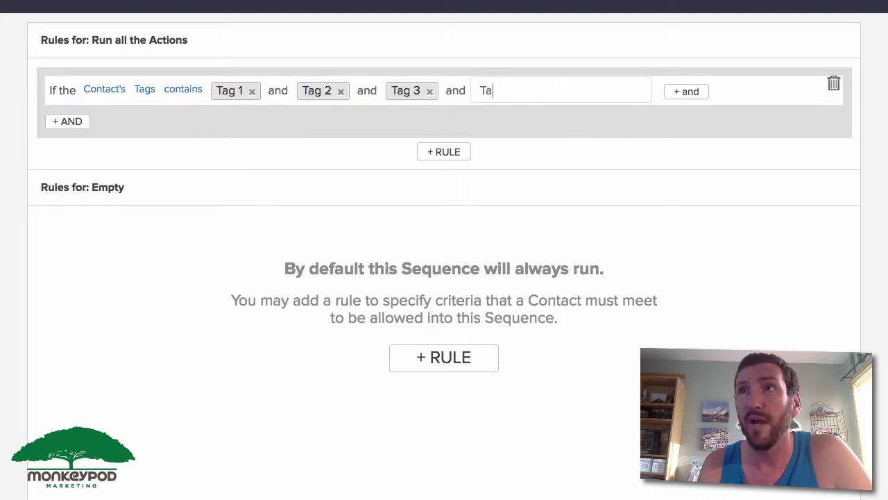
type("g")
left_click(490, 180)
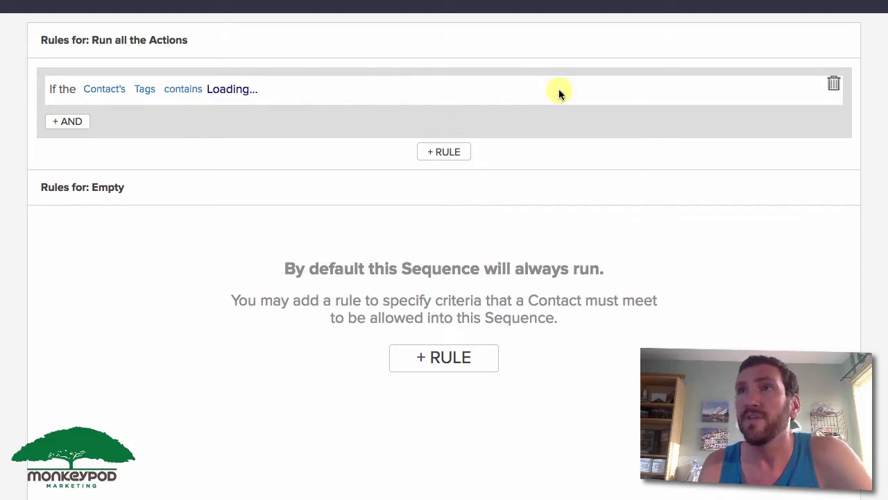
type("Tag")
left_click(555, 230)
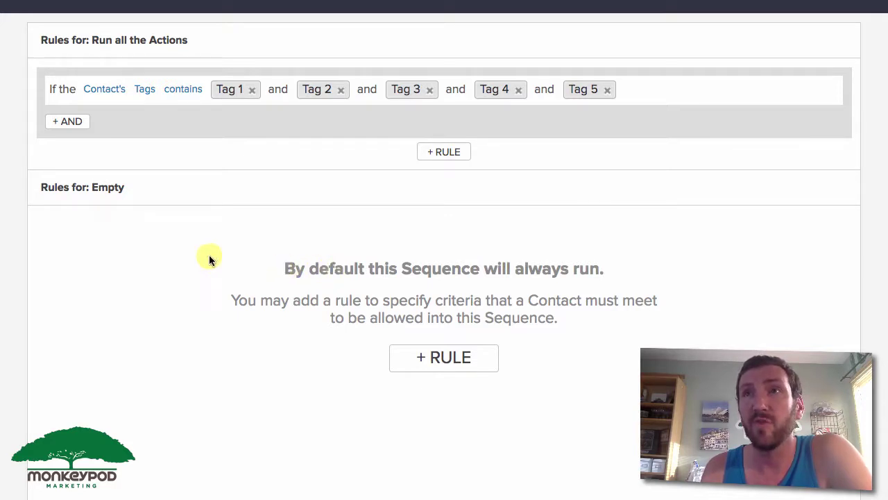
left_click(450, 367)
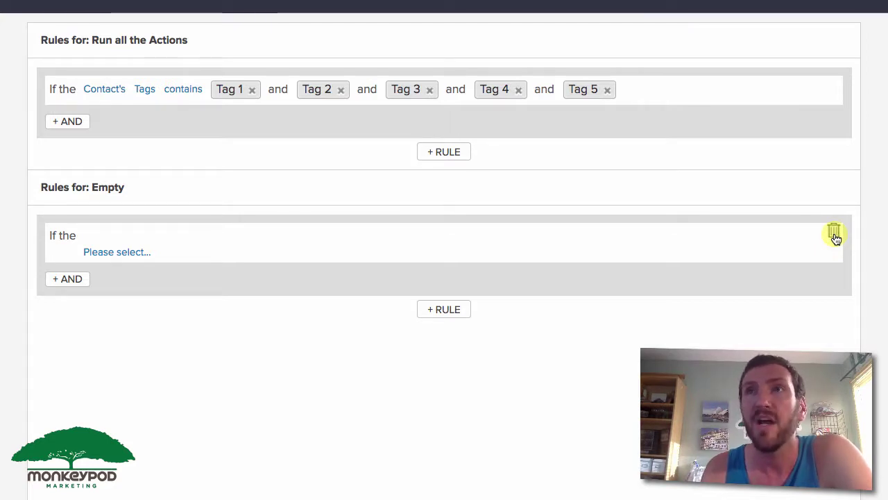
left_click(834, 233)
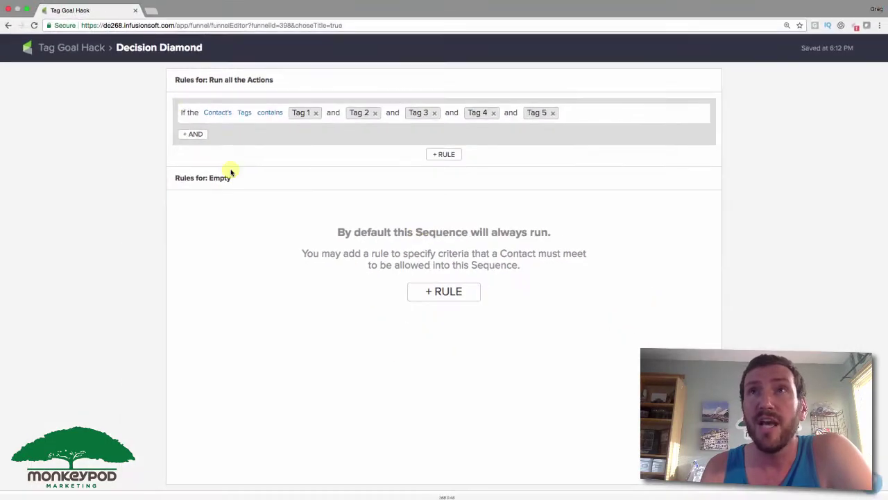
Publish the Tag Goal Hack campaign without adding the 4 existing matching contacts
left_click(87, 46)
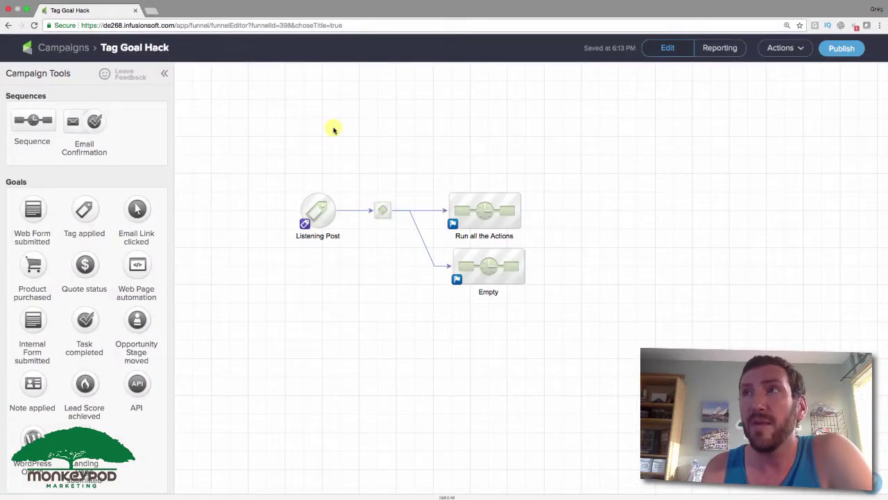
left_click(840, 49)
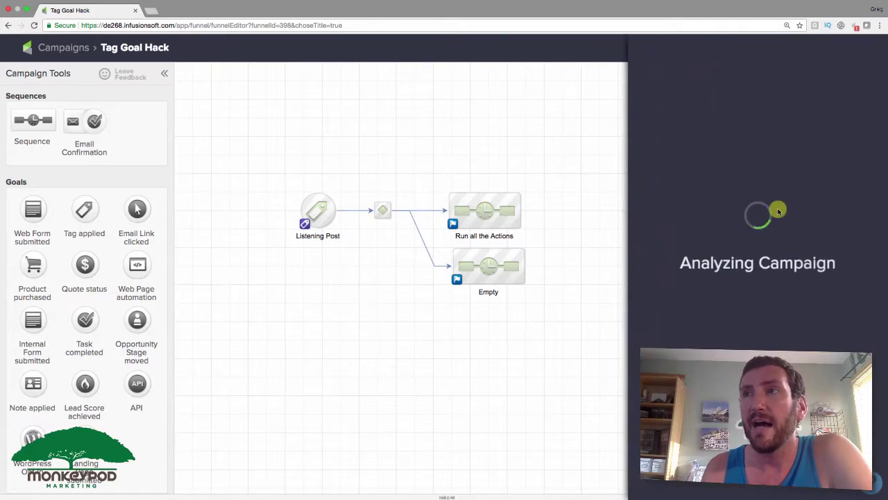
left_click(850, 299)
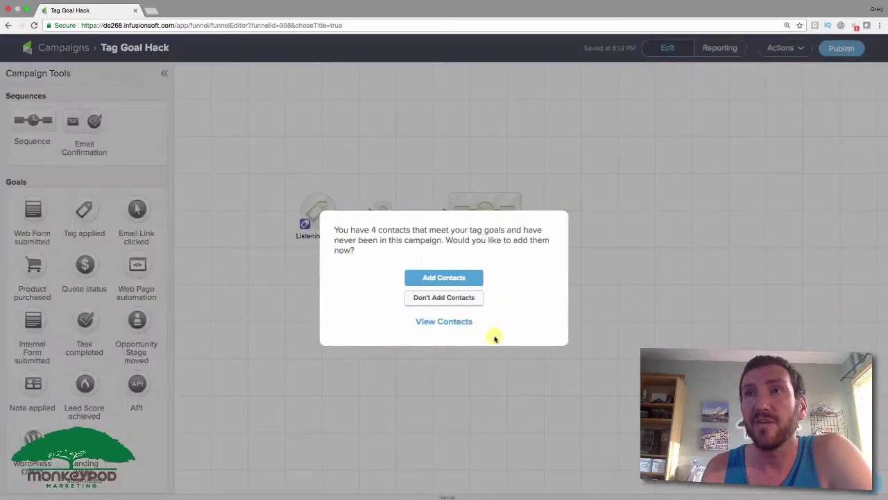
left_click(473, 298)
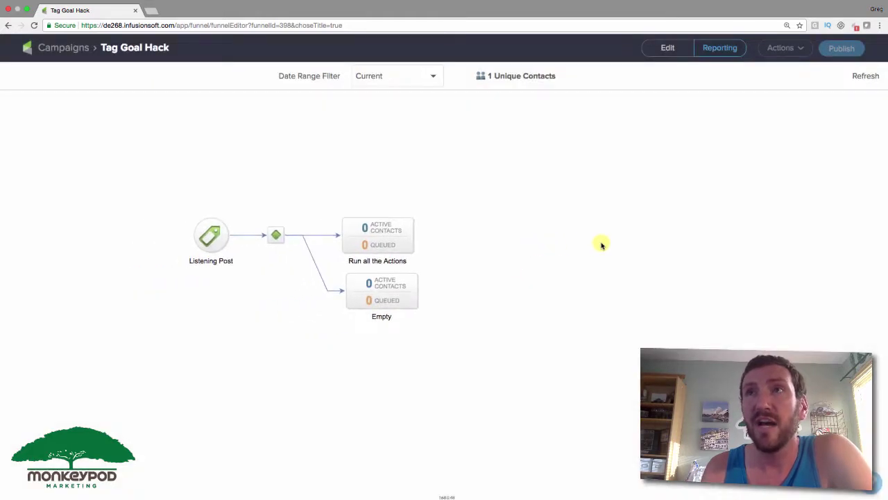
Keep the Current reporting date range, then go back to editing the campaign
left_click(433, 78)
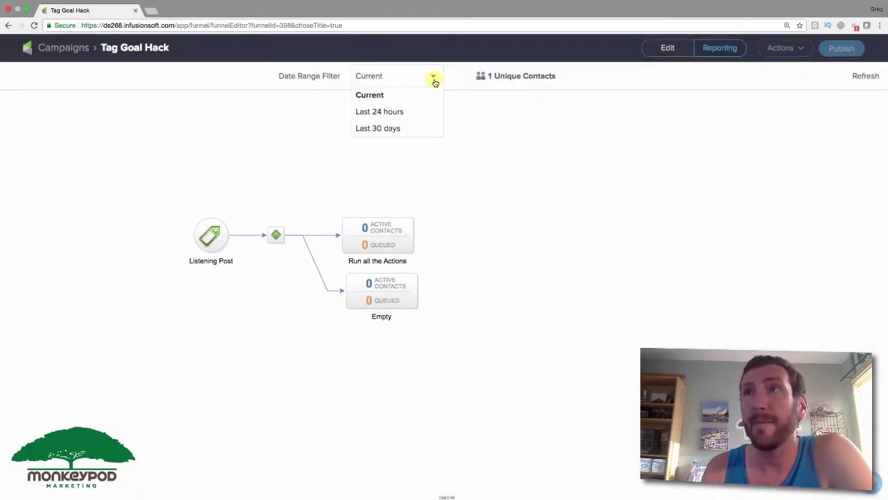
left_click(544, 123)
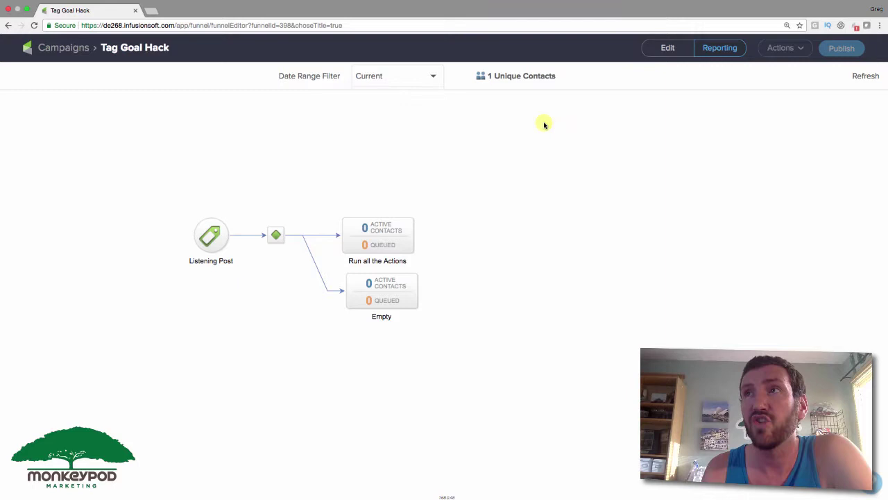
left_click(665, 50)
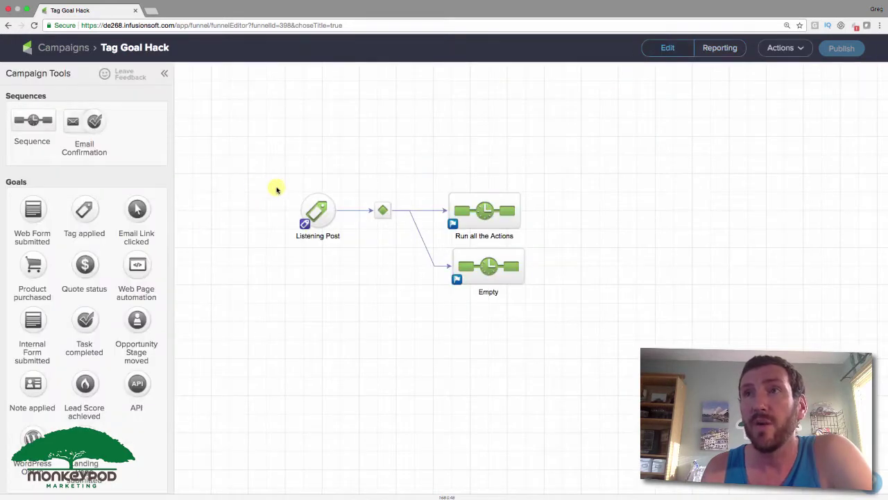
Review the Listening Post, Empty and Run all the Actions elements, then select the page address
left_click(314, 208)
left_click(489, 251)
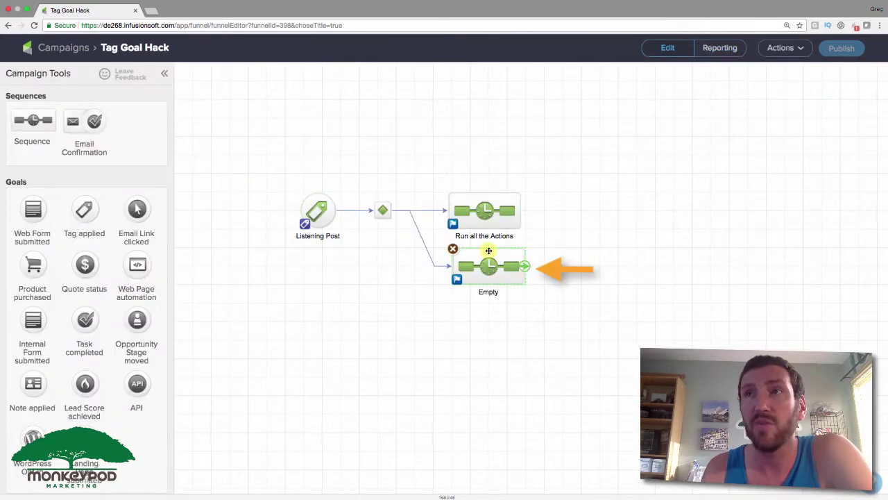
left_click_drag(550, 309, 441, 240)
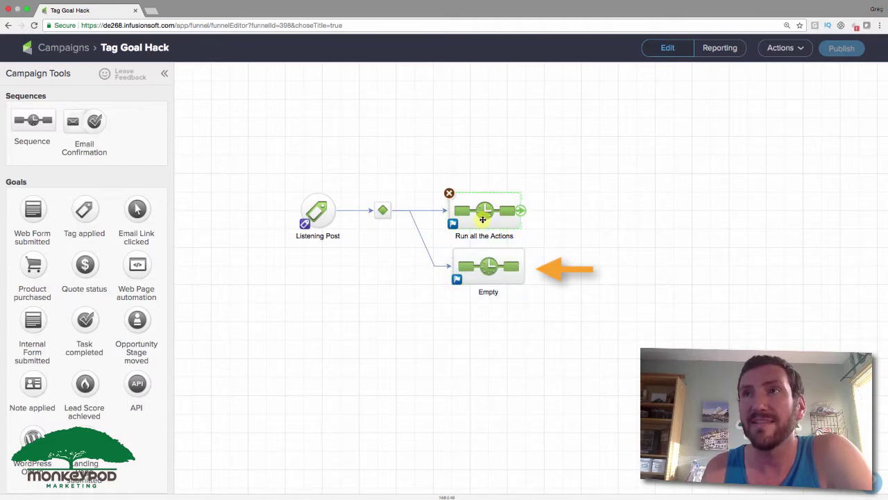
left_click_drag(430, 173, 543, 246)
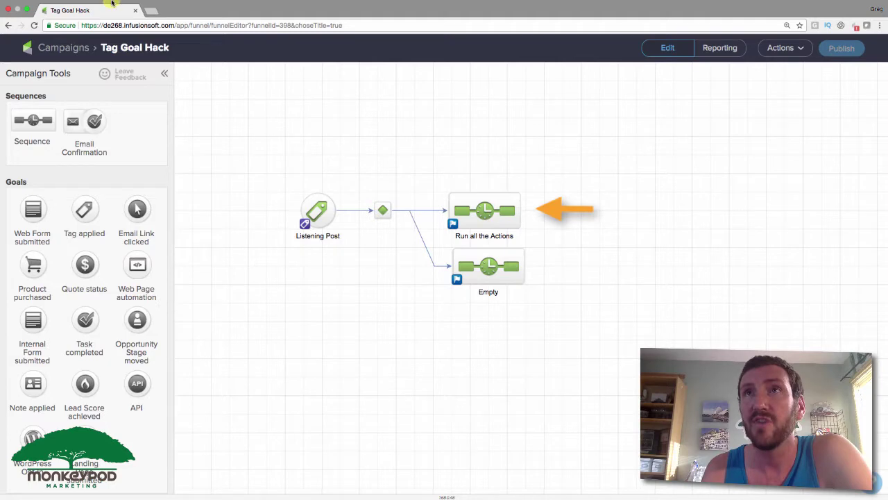
mouse_move(111, 3)
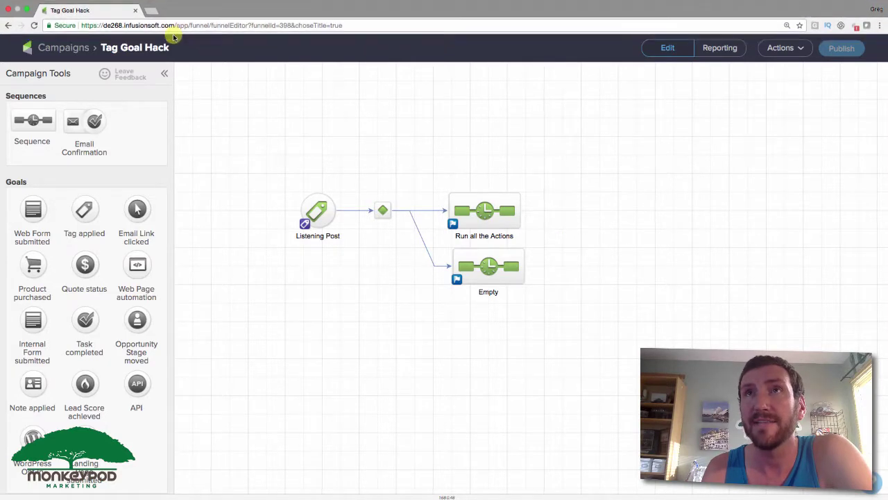
left_click(173, 25)
Open the site's base address in a new browser tab
left_click_drag(174, 26, 81, 25)
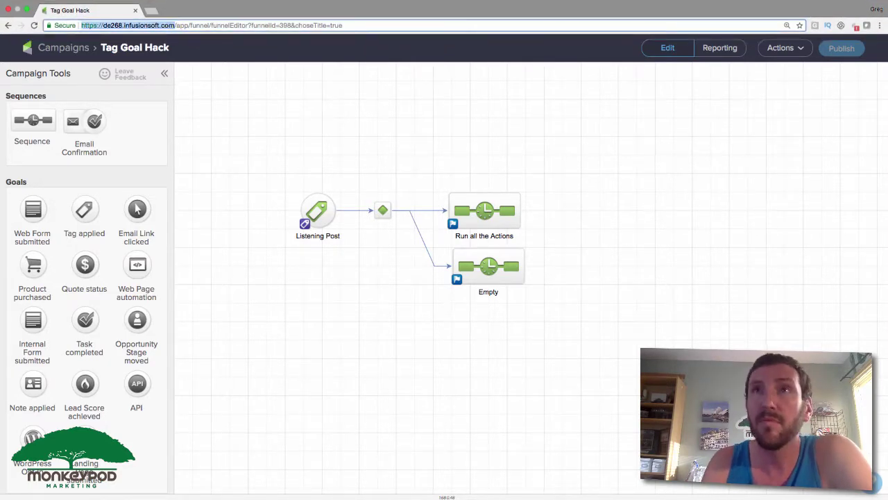
key("super+c")
key("super+t")
key("super+v")
key("Return")
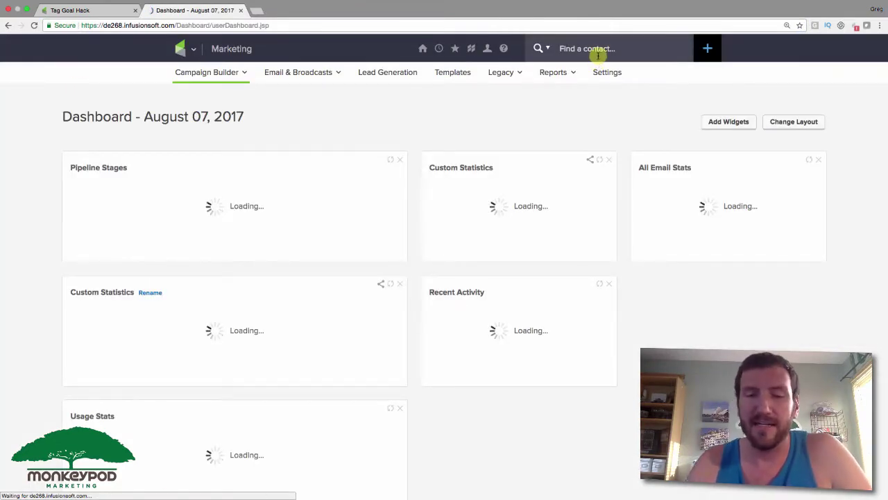
Find the test contact and show the Tags tab on its record
left_click(600, 54)
type("Screre")
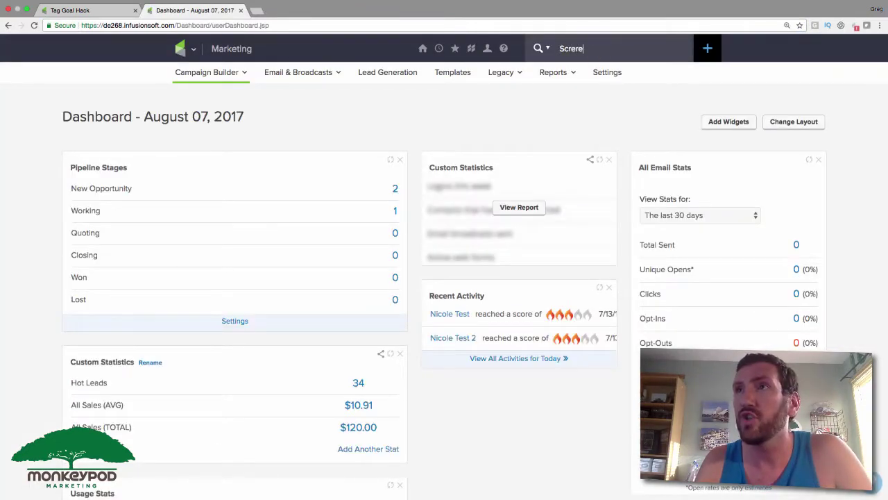
key("BackSpace")
key("BackSpace")
type("e")
left_click(598, 74)
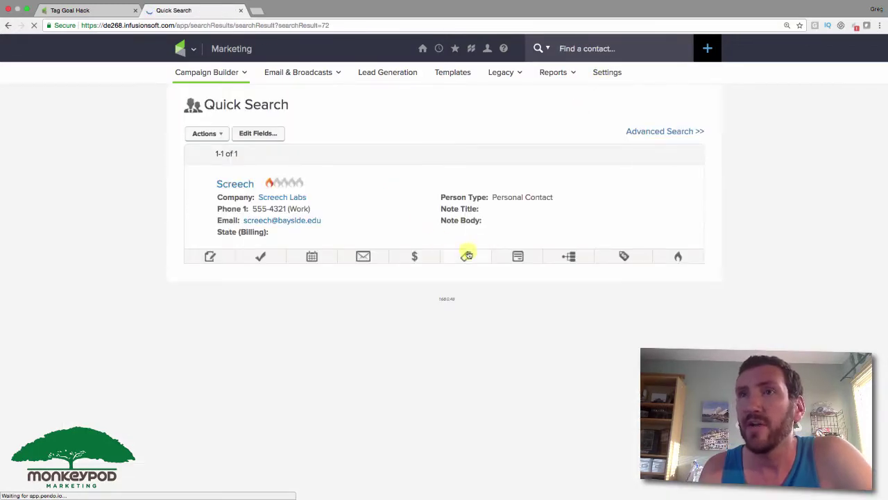
left_click(468, 255)
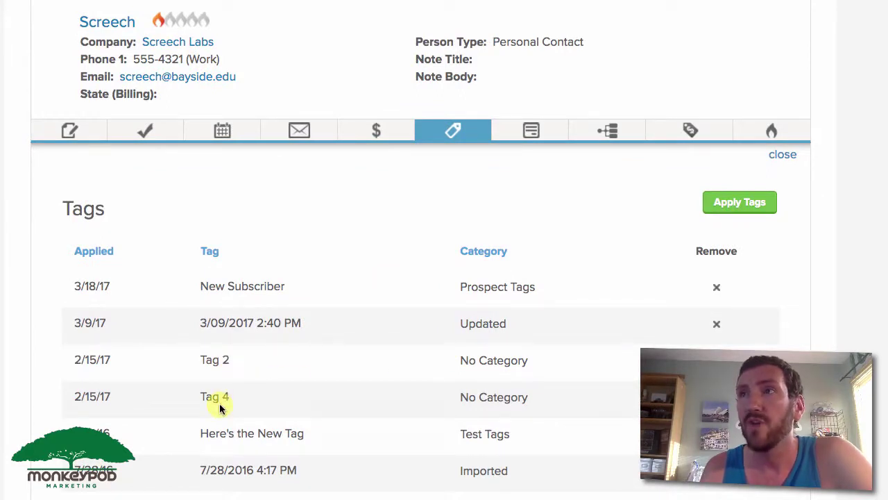
Apply Tag 1 and Tag 3 to the test contact
left_click(761, 200)
left_click(208, 258)
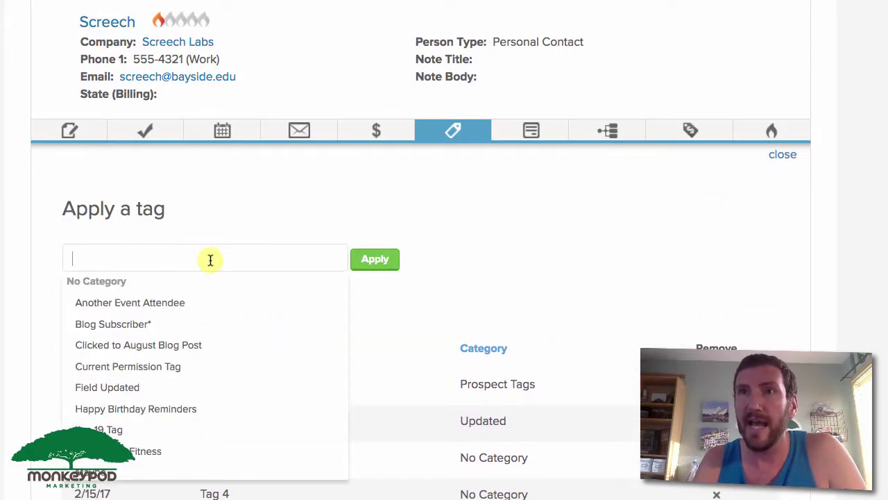
type("Tag")
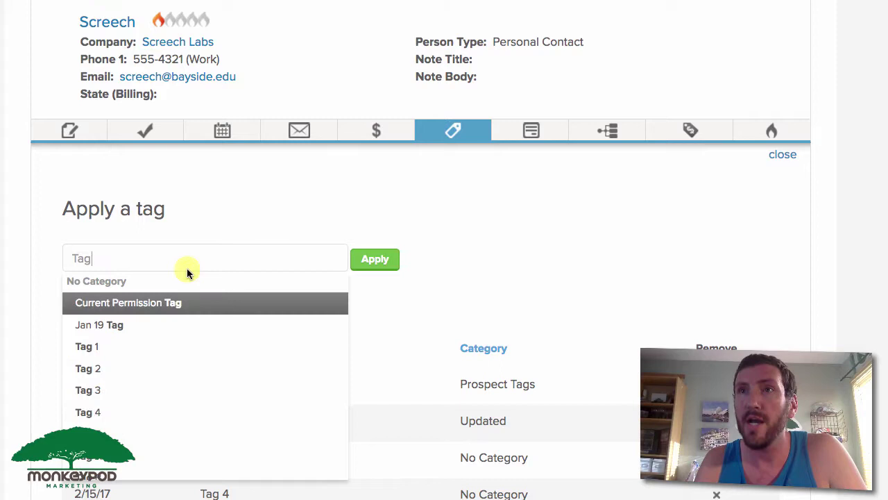
left_click(95, 345)
left_click(187, 253)
type("Tag")
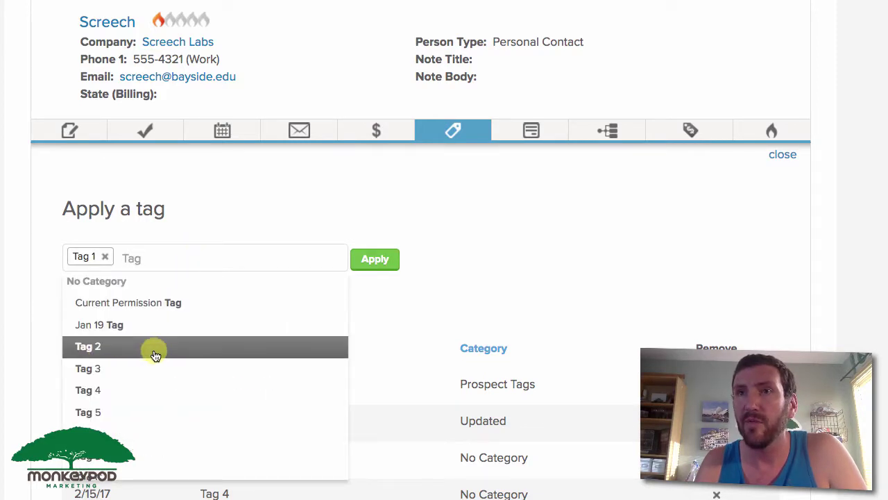
left_click(153, 366)
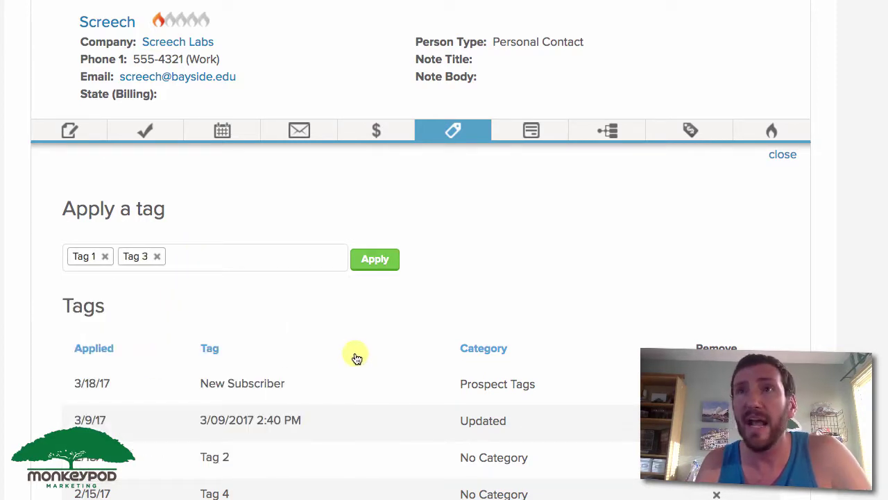
scroll(355, 357, "down", 2)
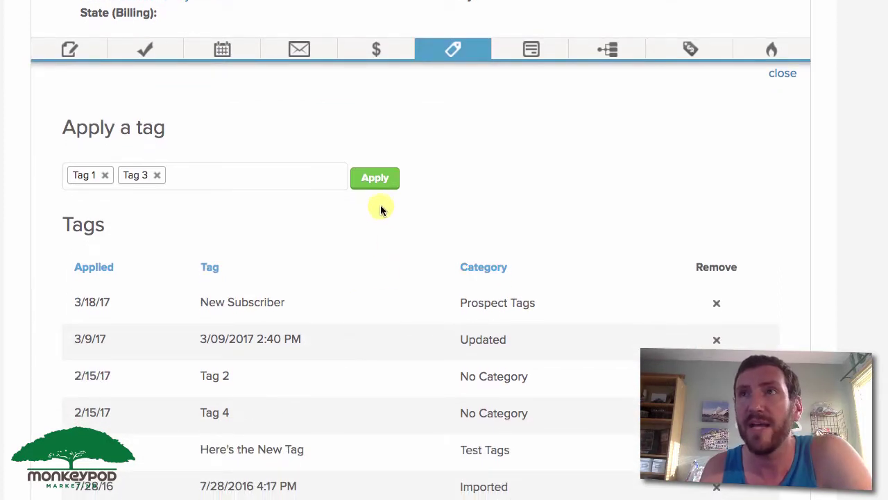
left_click(375, 178)
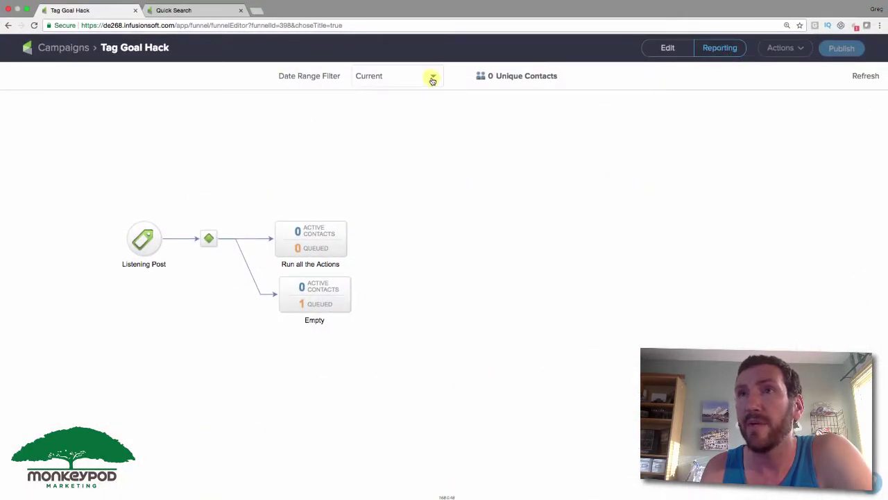
left_click(433, 78)
left_click(414, 111)
mouse_move(142, 234)
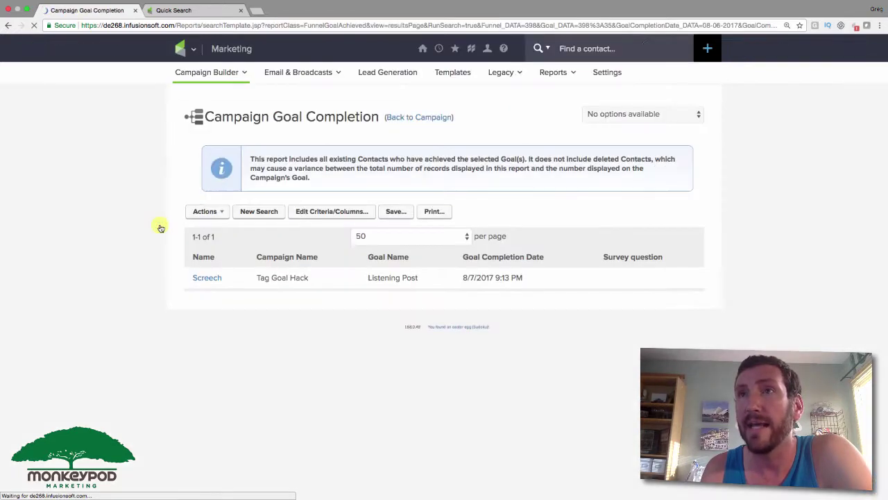
left_click(416, 119)
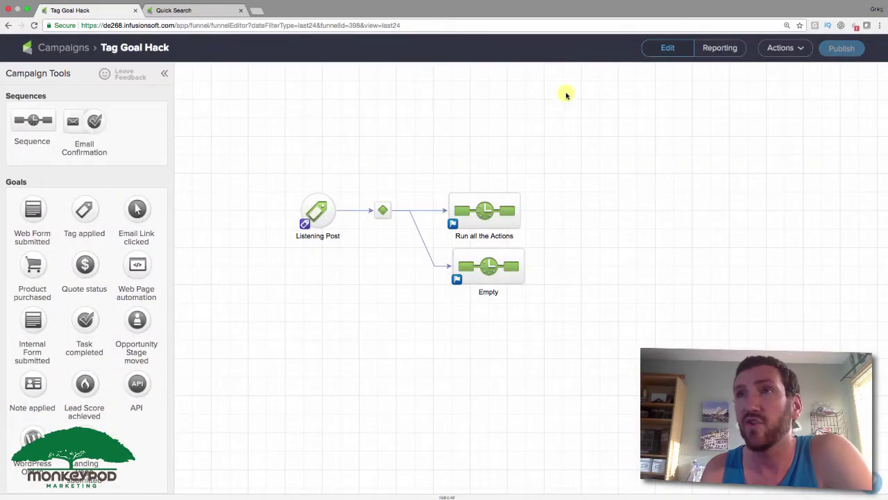
left_click(704, 48)
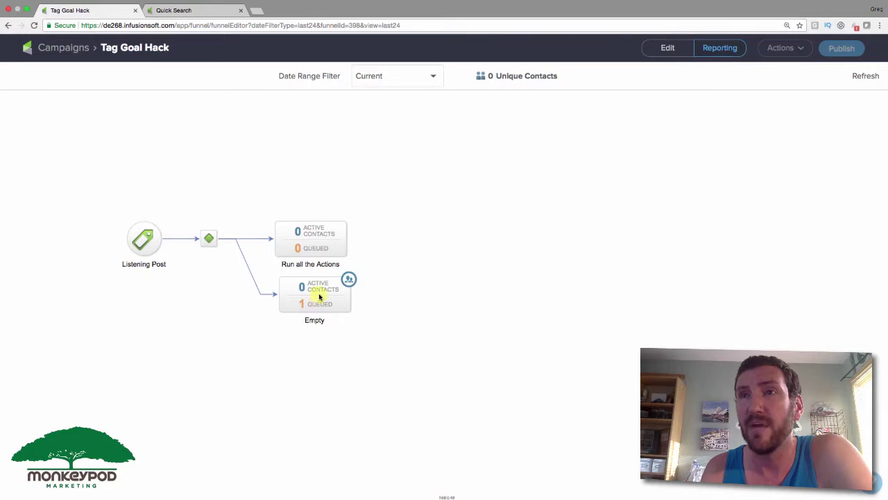
double_click(340, 302)
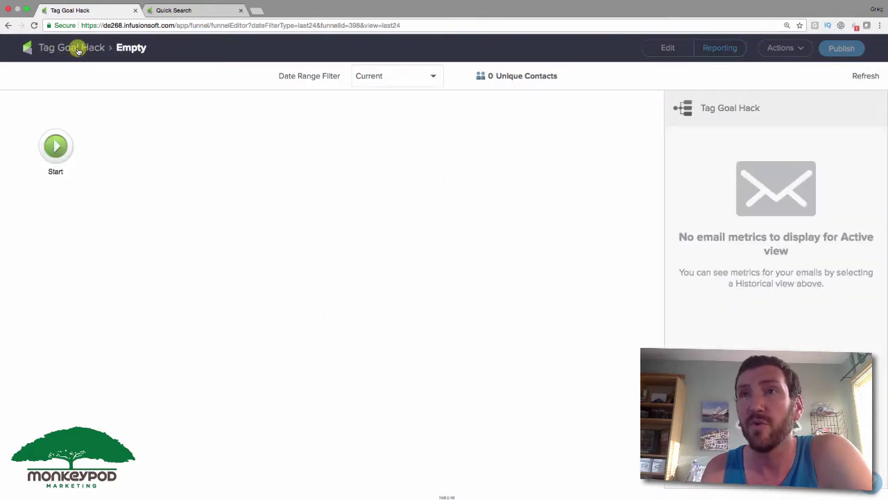
left_click(78, 50)
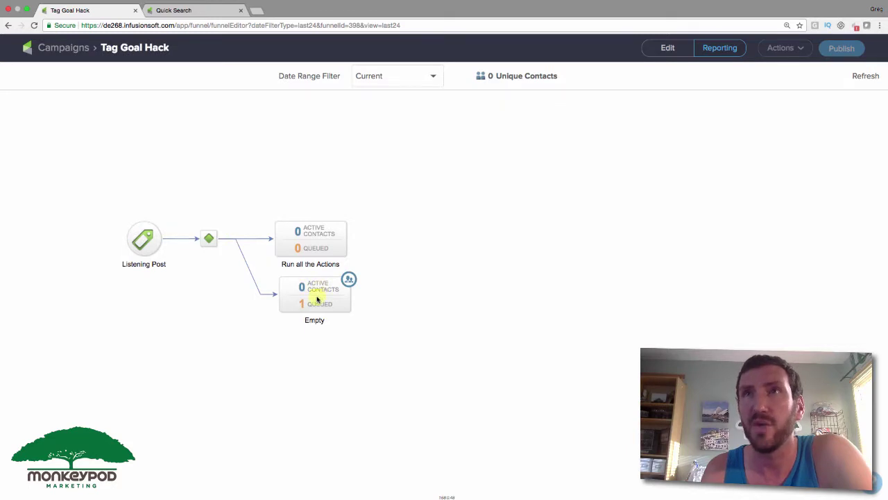
Apply Tag 5 to the test contact and return to the Tag Goal Hack campaign
left_click(192, 15)
left_click(312, 211)
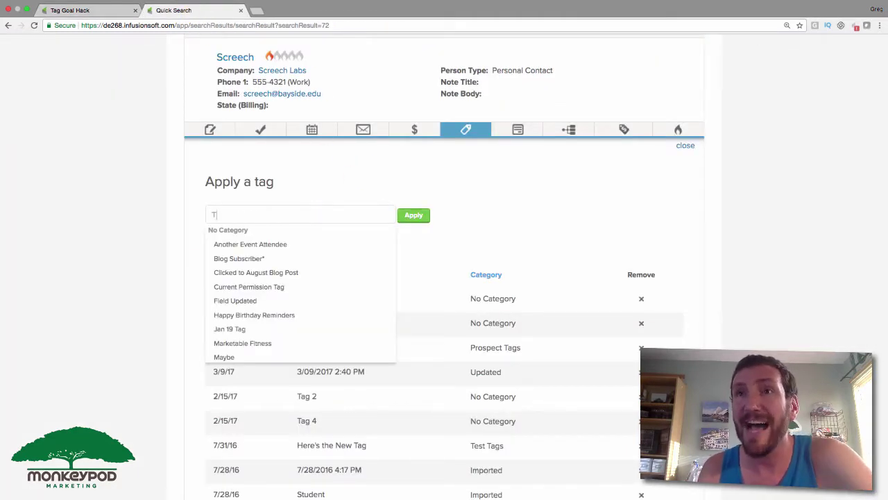
type("Tag")
left_click(263, 331)
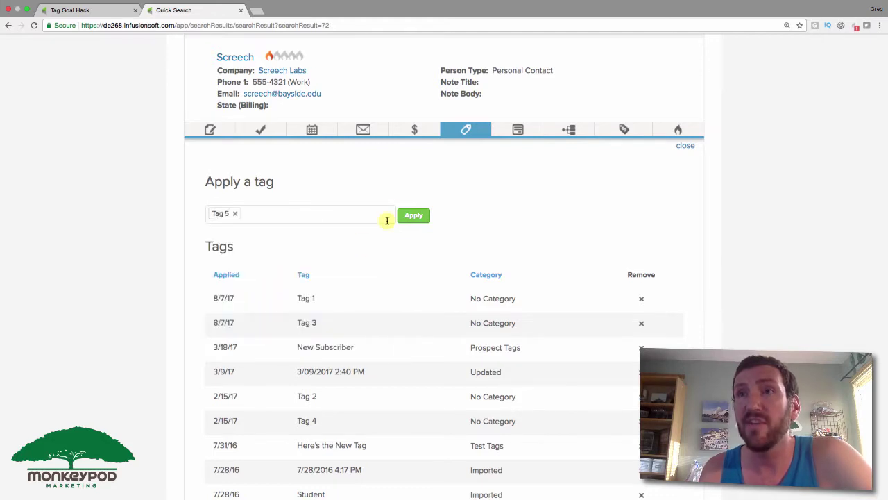
left_click(415, 218)
scroll(369, 311, "down", 2)
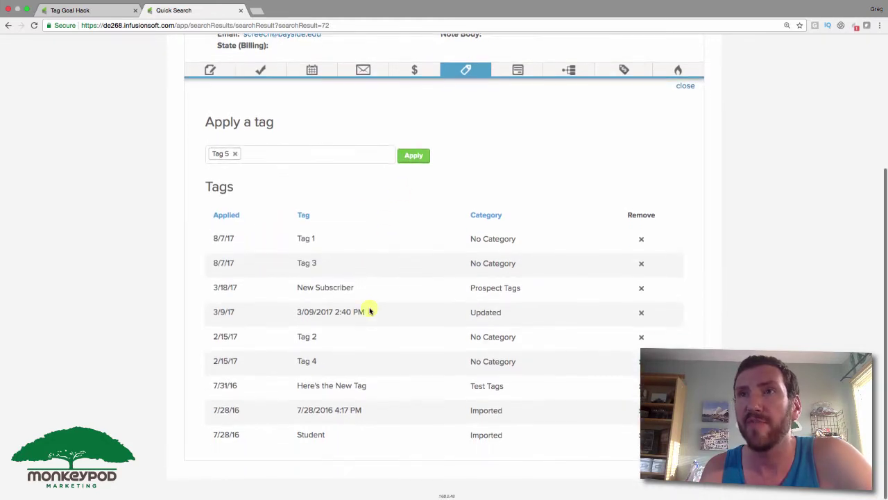
left_click(411, 158)
left_click(114, 11)
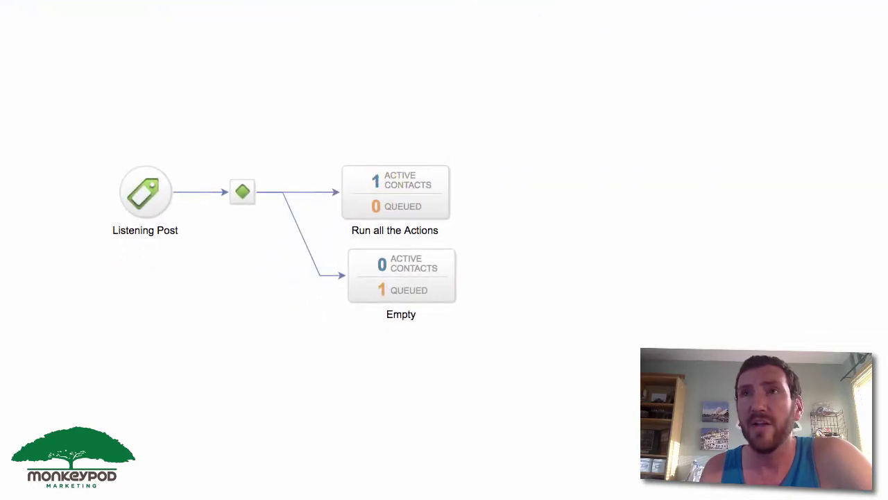
mouse_move(398, 200)
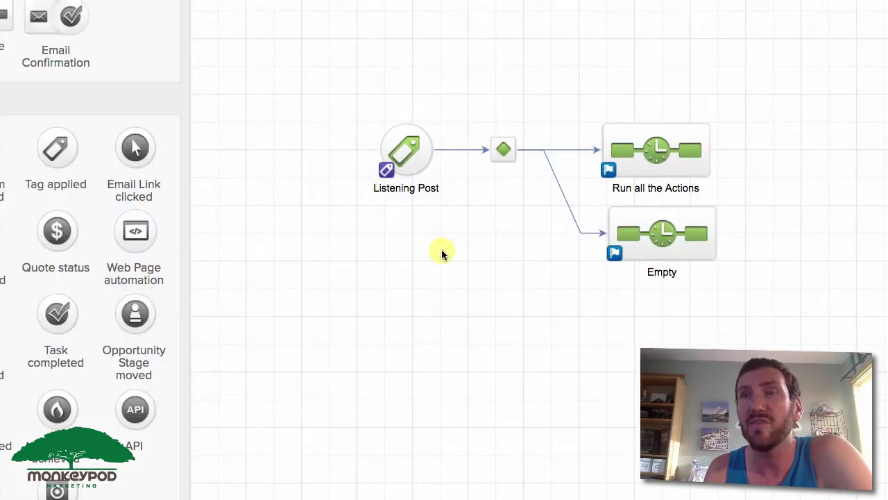
left_click_drag(360, 112, 461, 227)
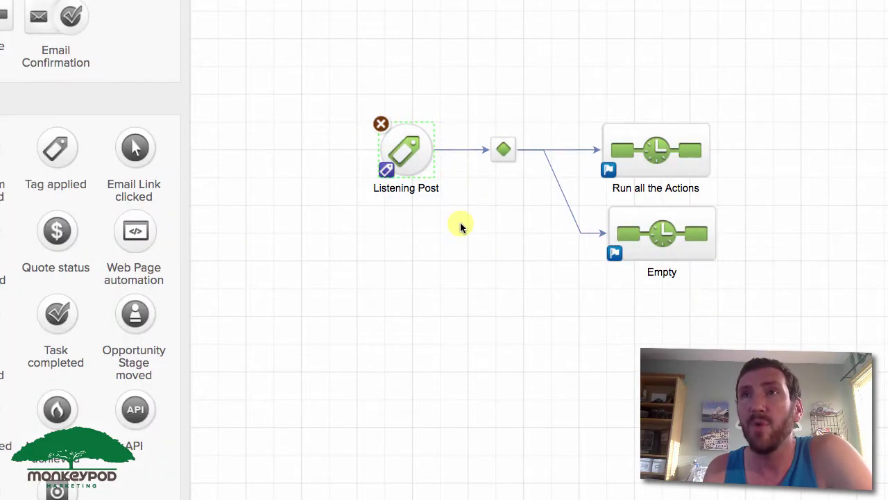
mouse_move(415, 161)
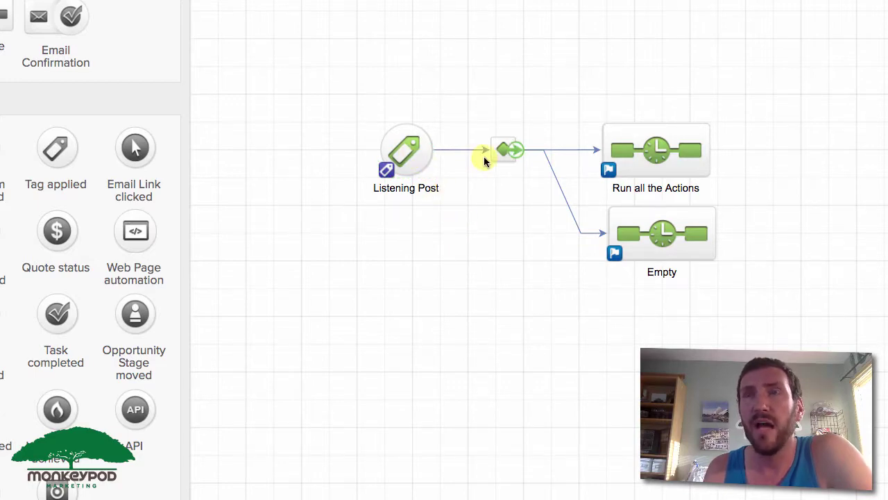
double_click(411, 149)
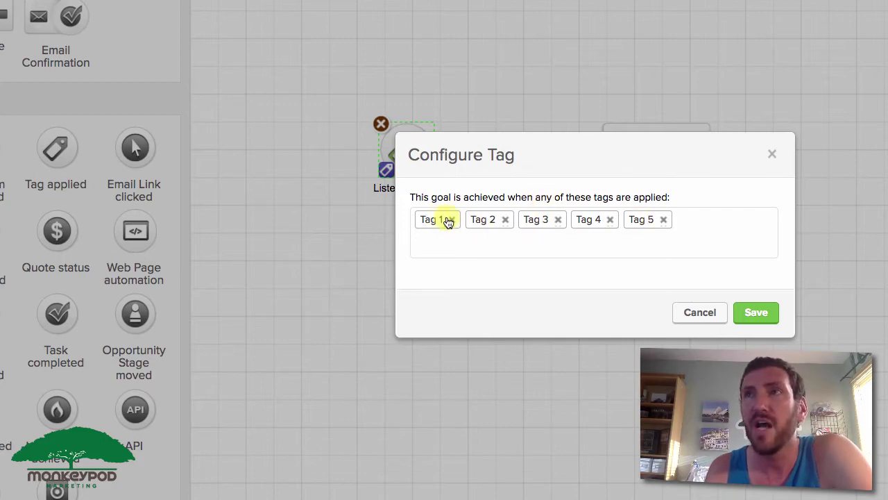
left_click(774, 155)
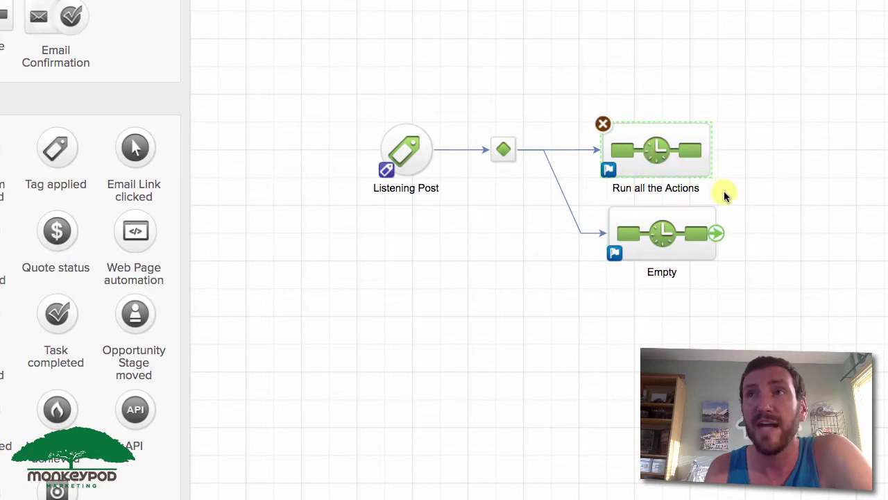
left_click_drag(730, 196, 585, 102)
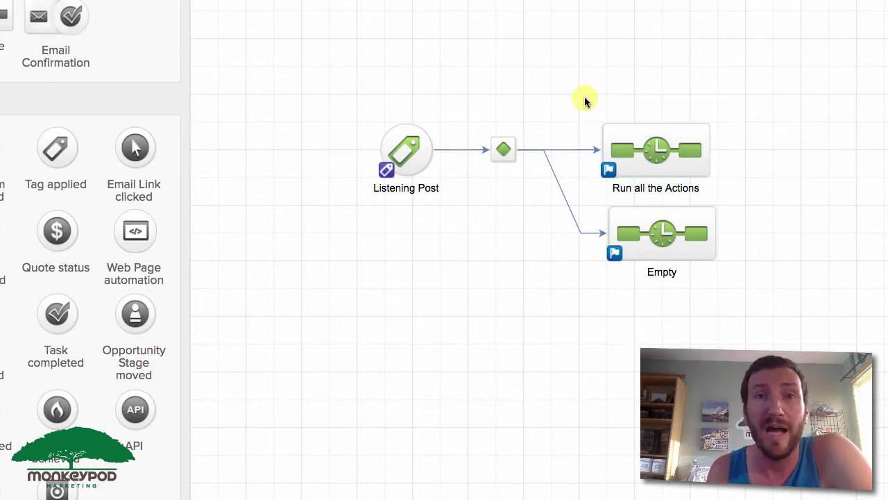